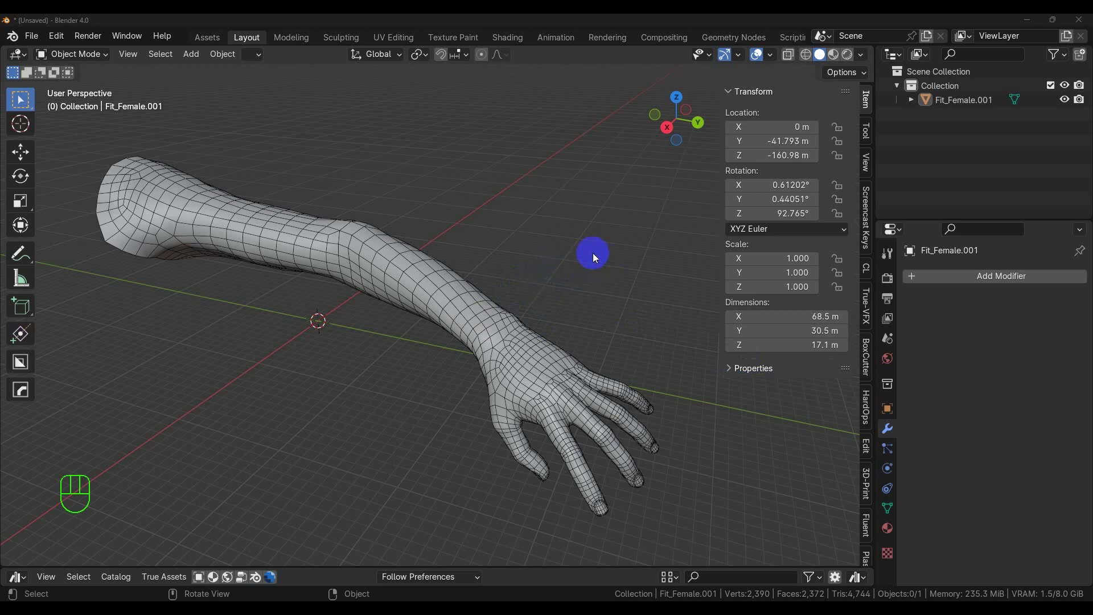
Step: Select the arm mesh in Blender and export it as a Wavefront OBJ file
mouse_move(590, 251)
middle_mouse_down()
mouse_move(583, 263)
mouse_move(567, 254)
mouse_move(593, 268)
middle_mouse_up()
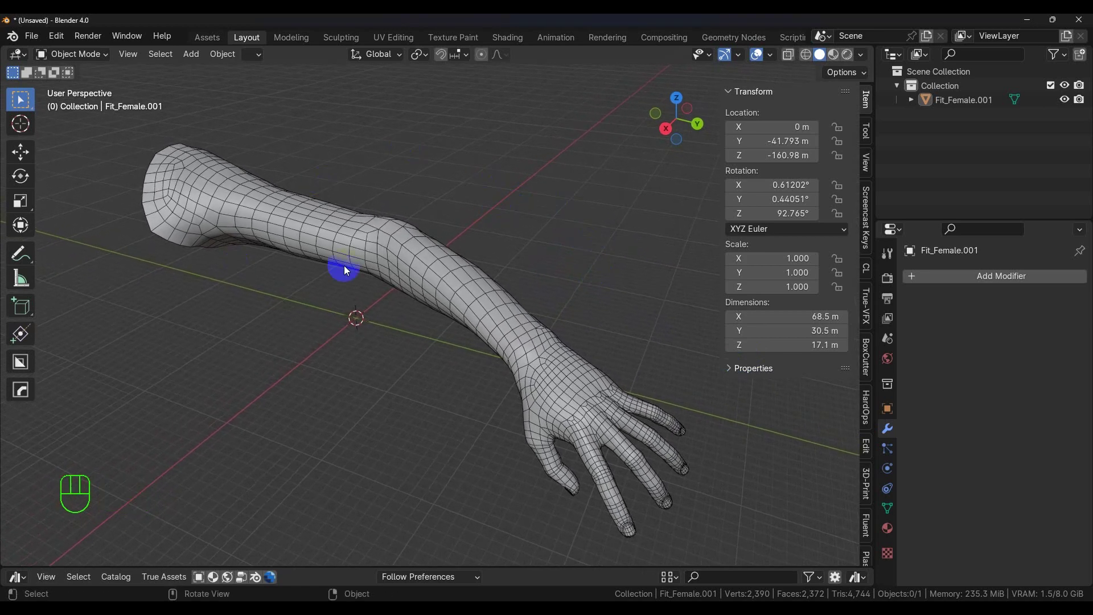
middle_click_drag(532, 307, 518, 246)
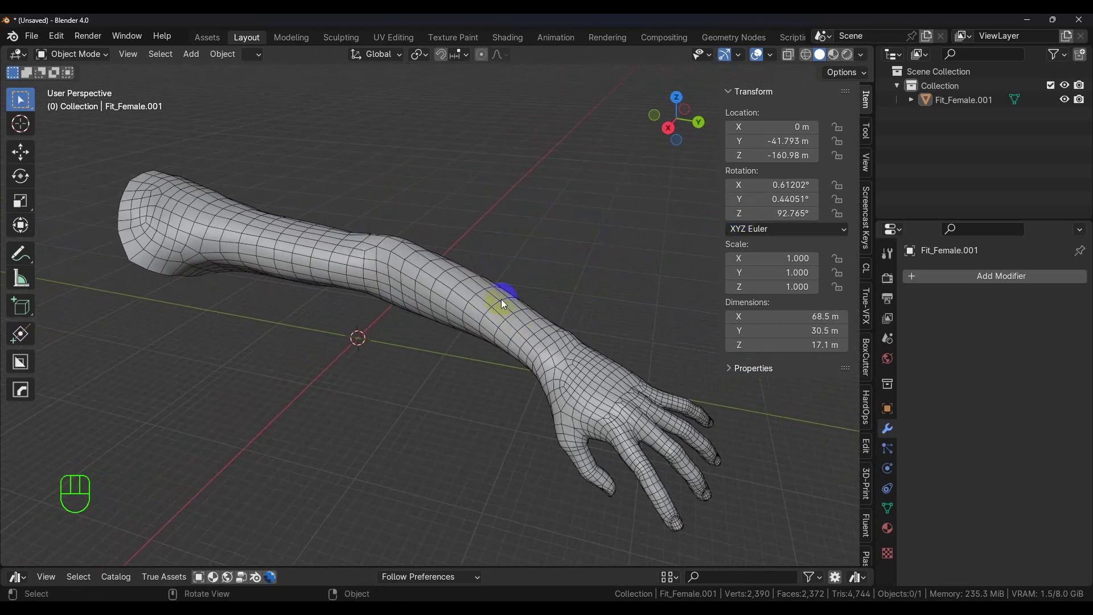
left_click(479, 292)
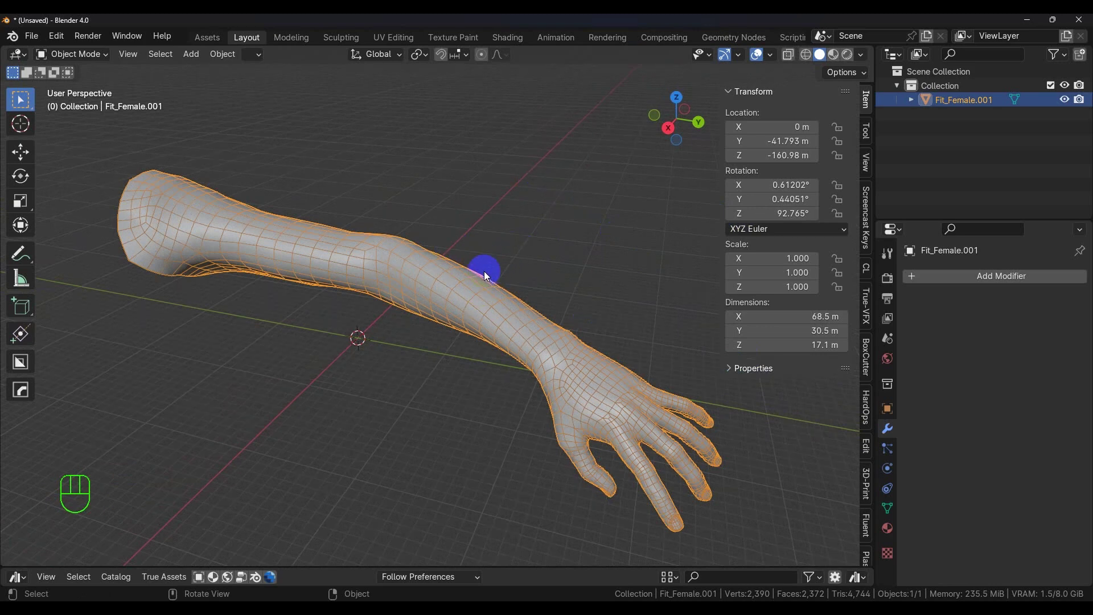
left_click(31, 37)
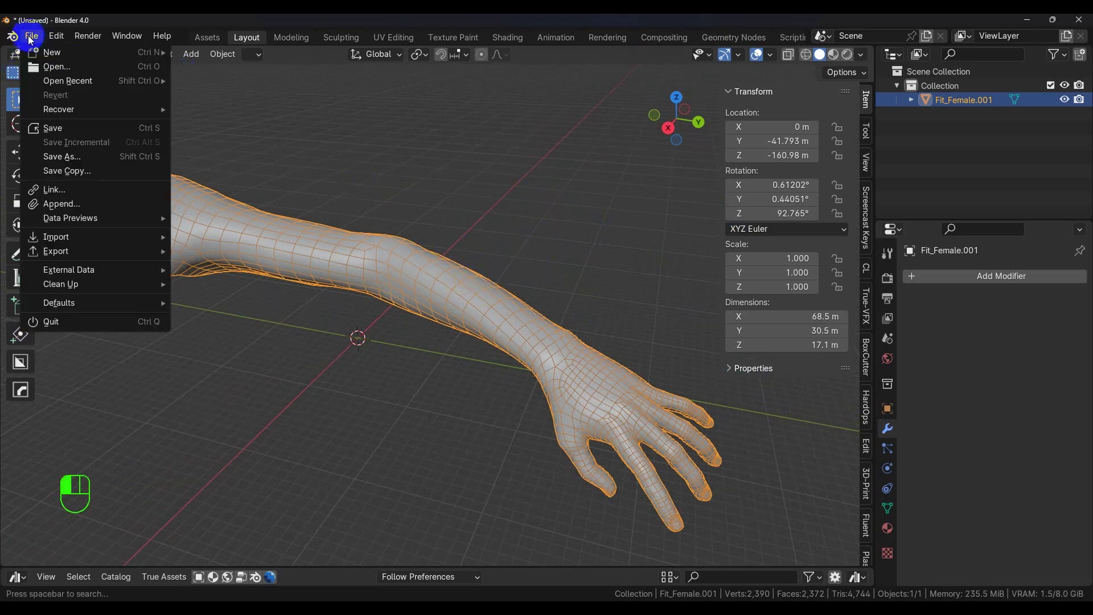
mouse_move(86, 250)
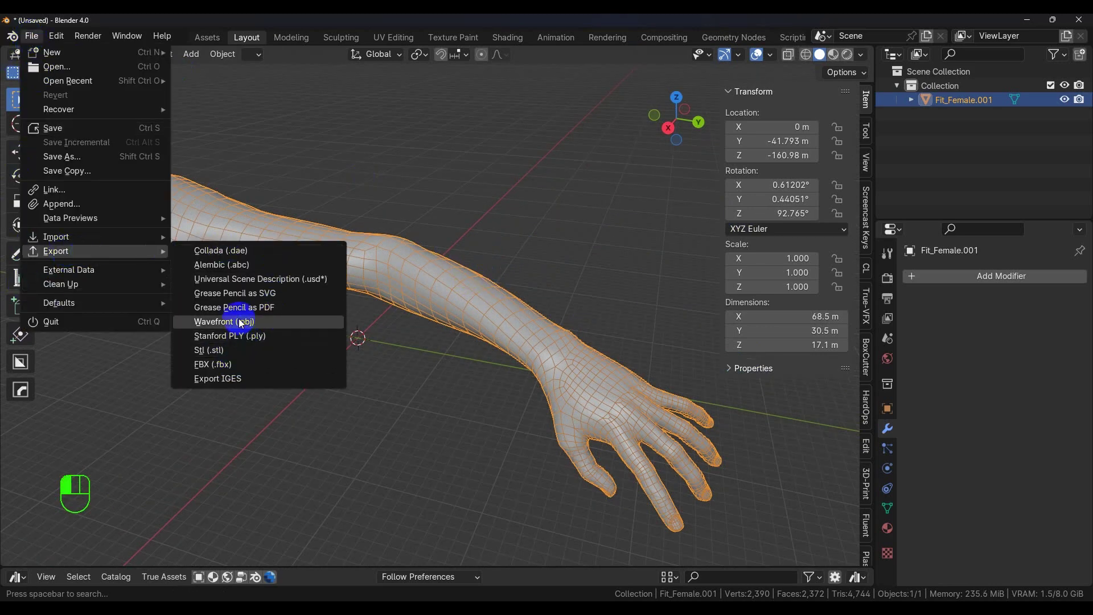
left_click(552, 169)
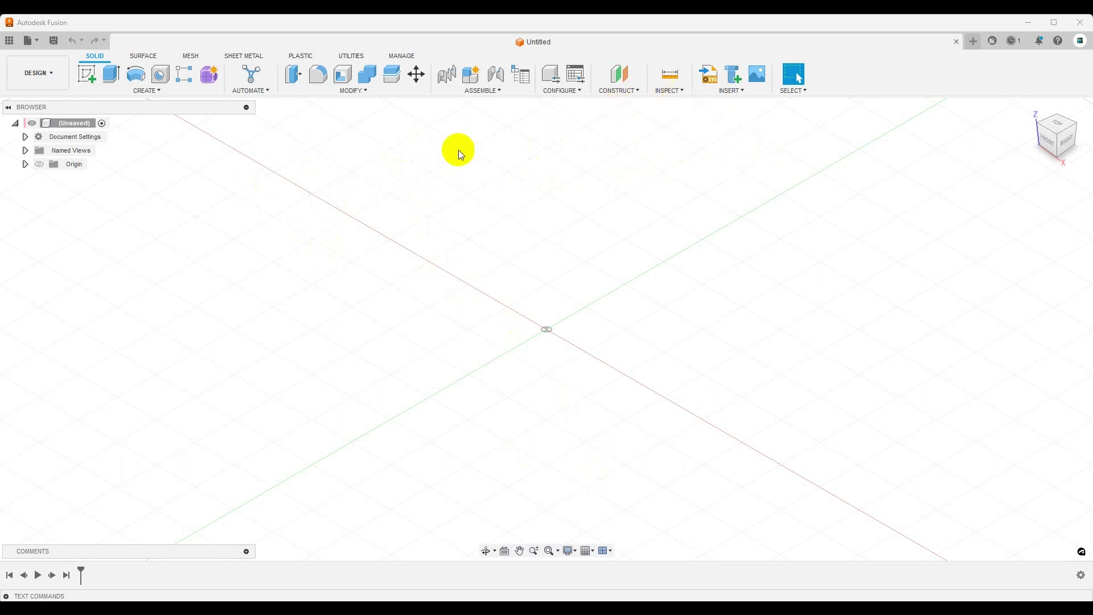
Step: Turn off design history capture for the whole Fusion design and confirm removing the timeline
right_click(74, 124)
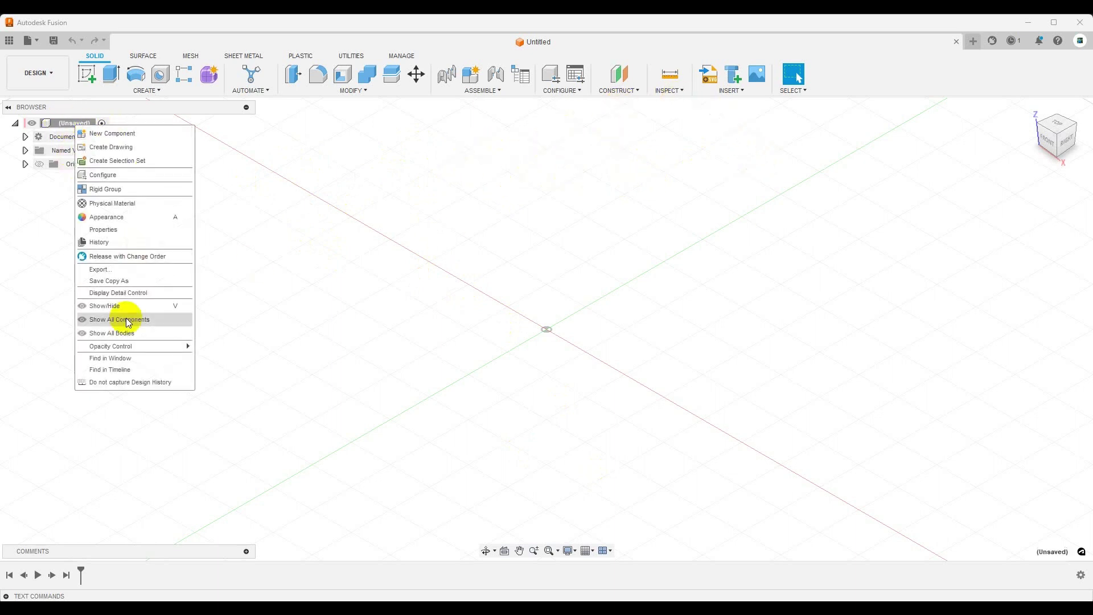
left_click(121, 382)
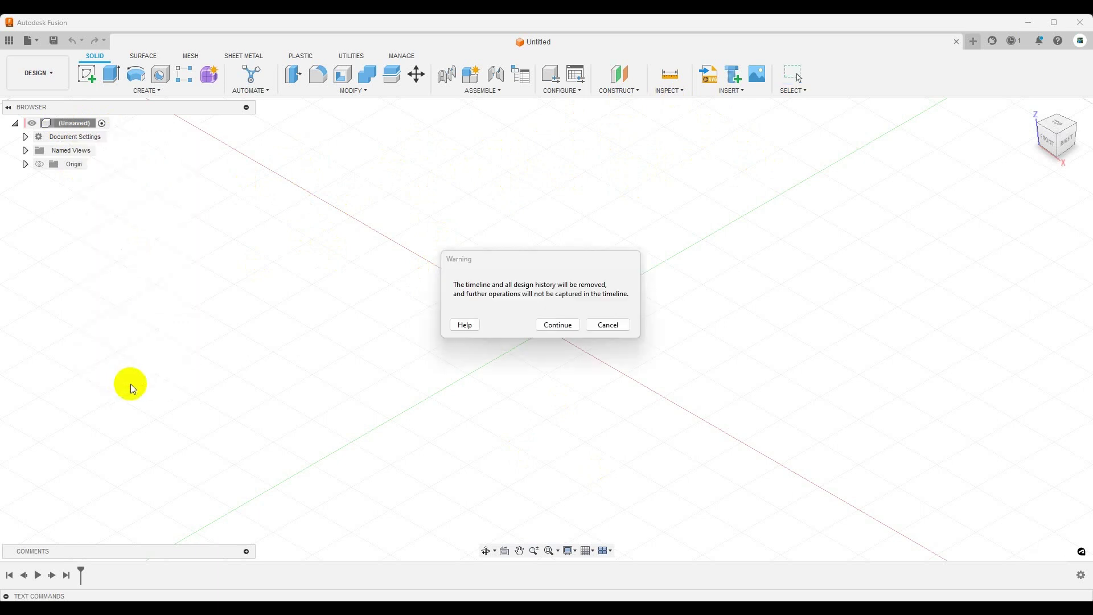
left_click(569, 326)
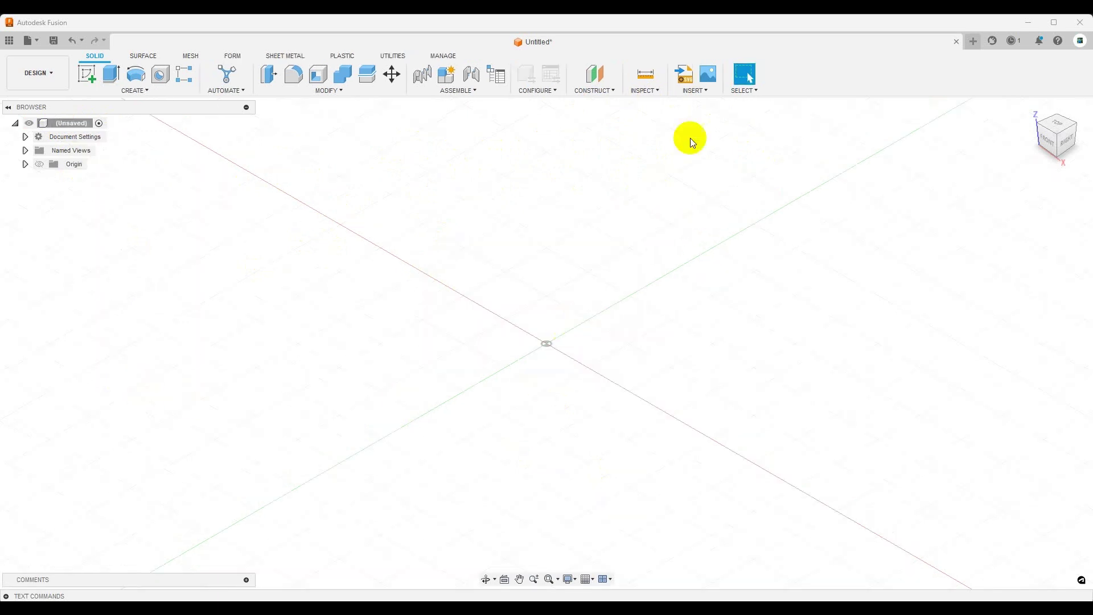
Step: Insert arm1.obj from the computer as a mesh into the design
left_click(694, 91)
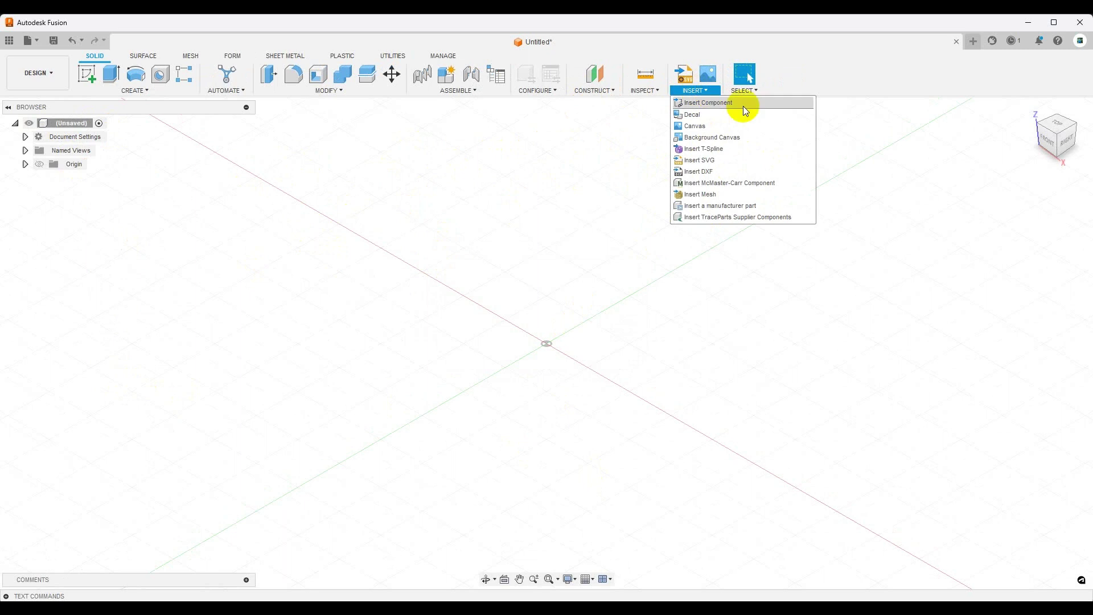
left_click(706, 193)
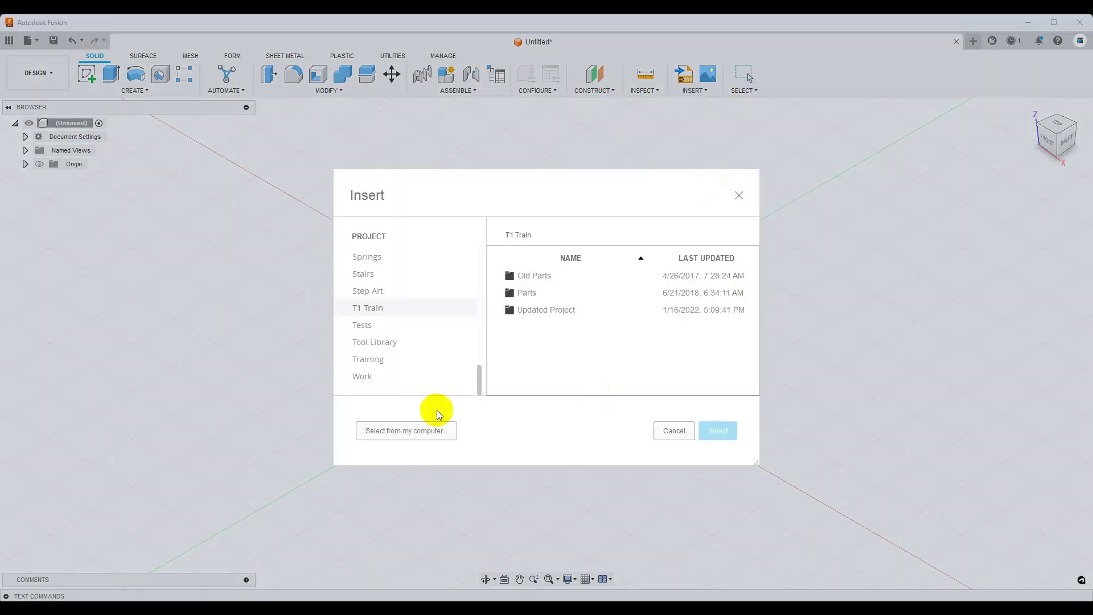
left_click(373, 427)
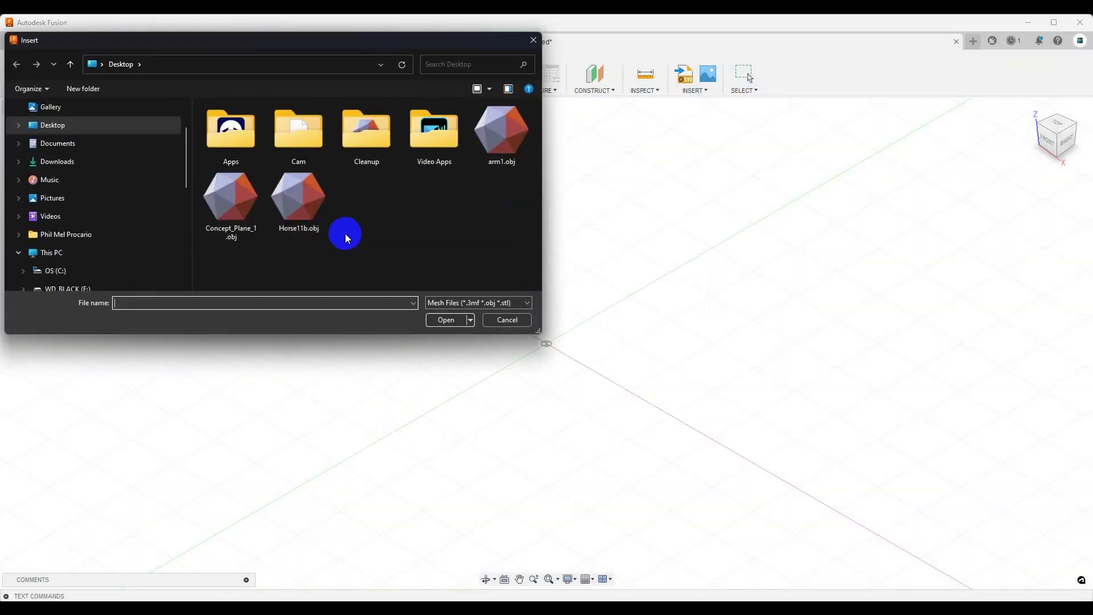
left_click(506, 151)
left_click(447, 318)
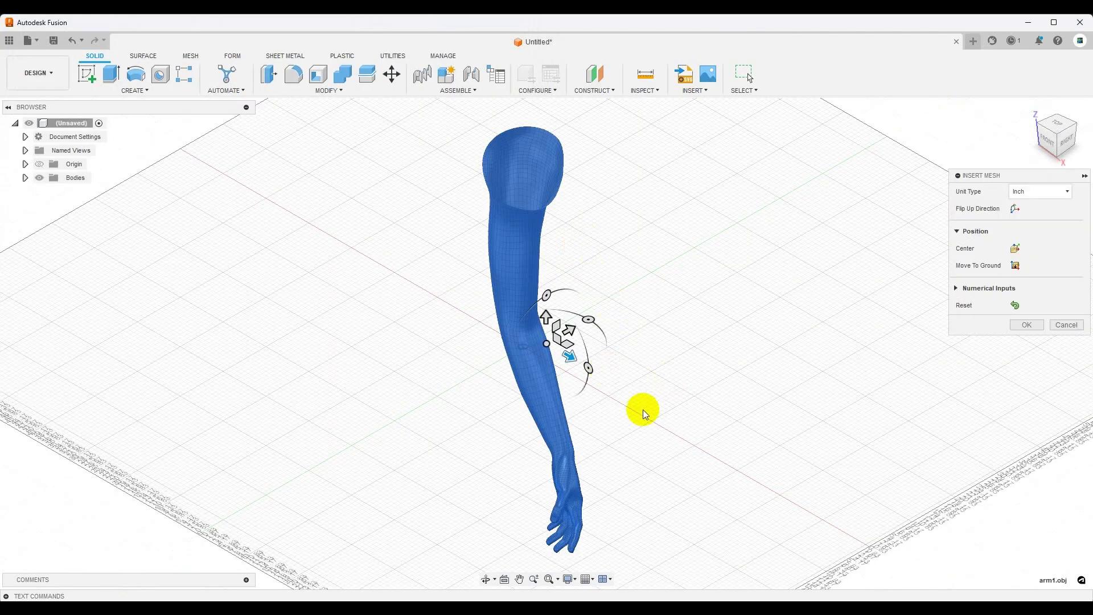
Step: Rotate the inserted arm1.obj mesh to lie flat over the grid and confirm its placement
middle_click_drag(641, 410, 666, 361)
left_click_drag(624, 327, 566, 265)
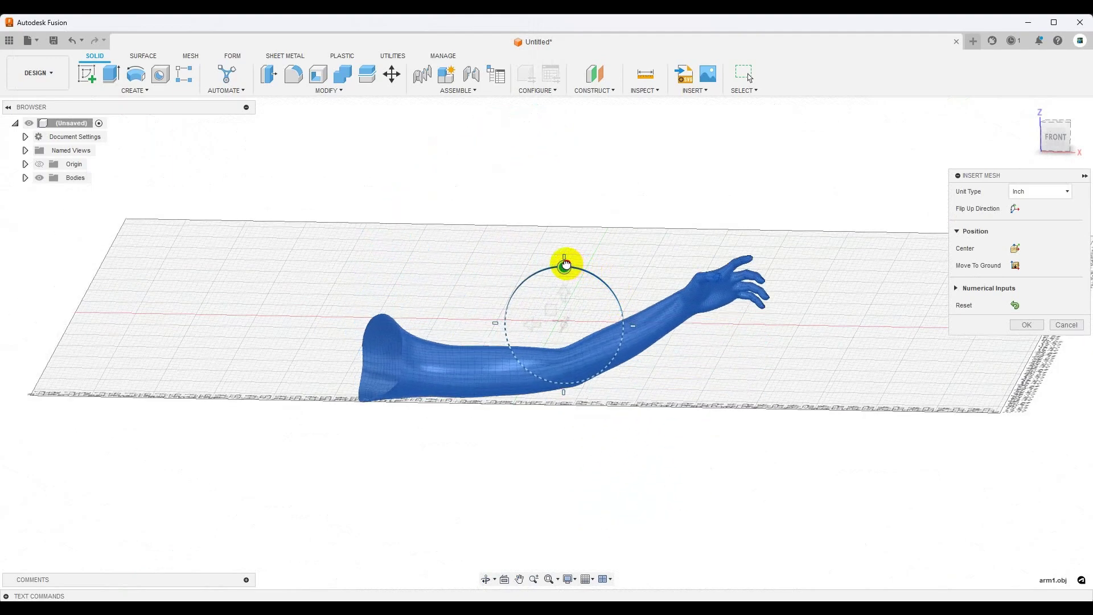
middle_click_drag(504, 387, 558, 399, "shift")
left_click_drag(507, 282, 558, 239)
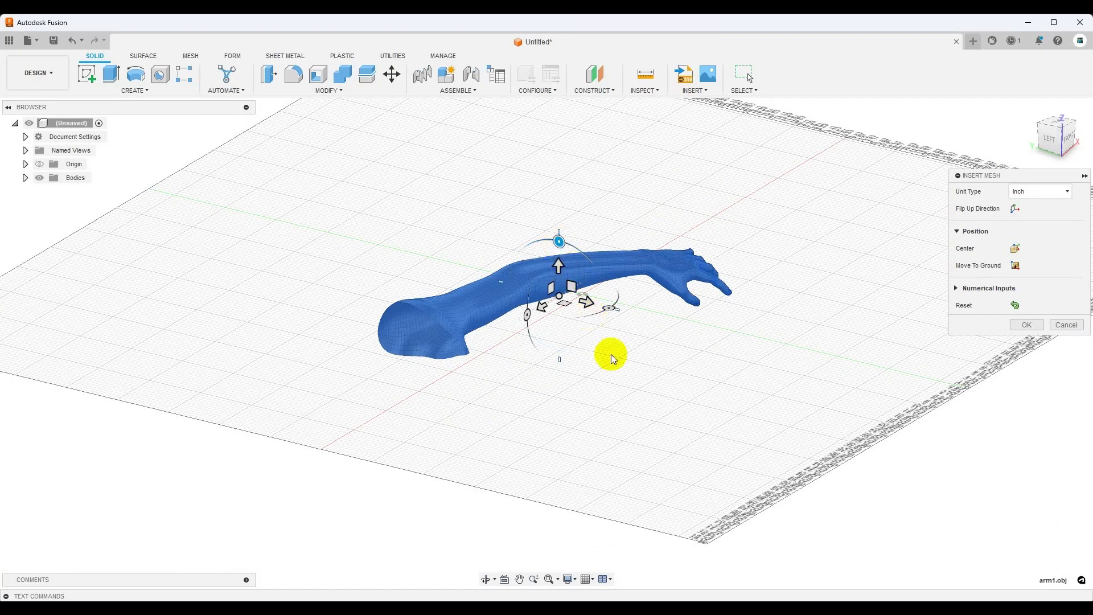
middle_click_drag(609, 354, 573, 389)
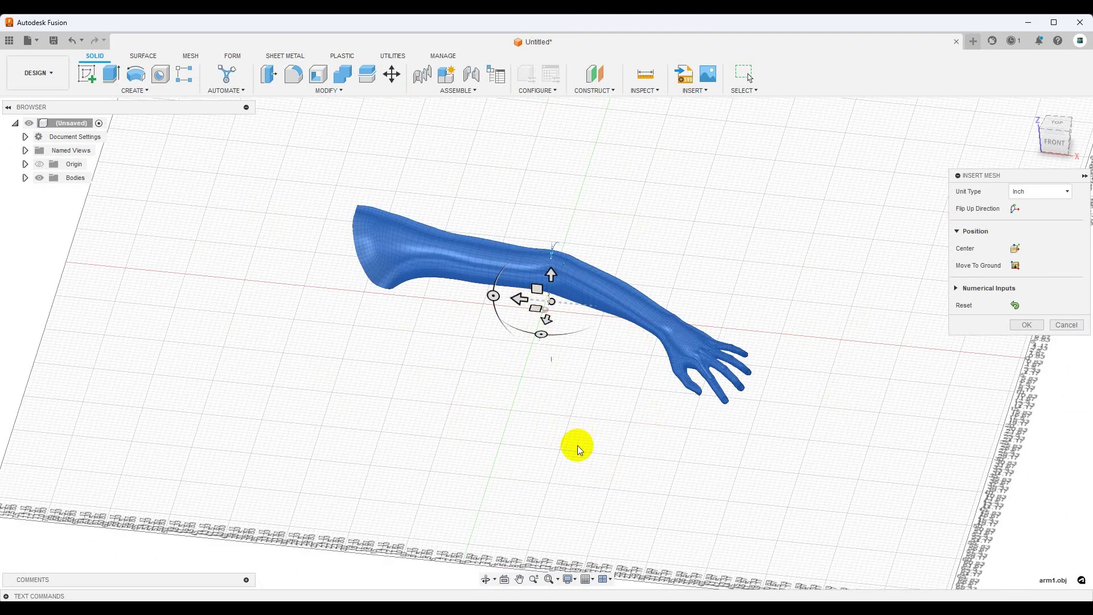
middle_click_drag(576, 444, 537, 441)
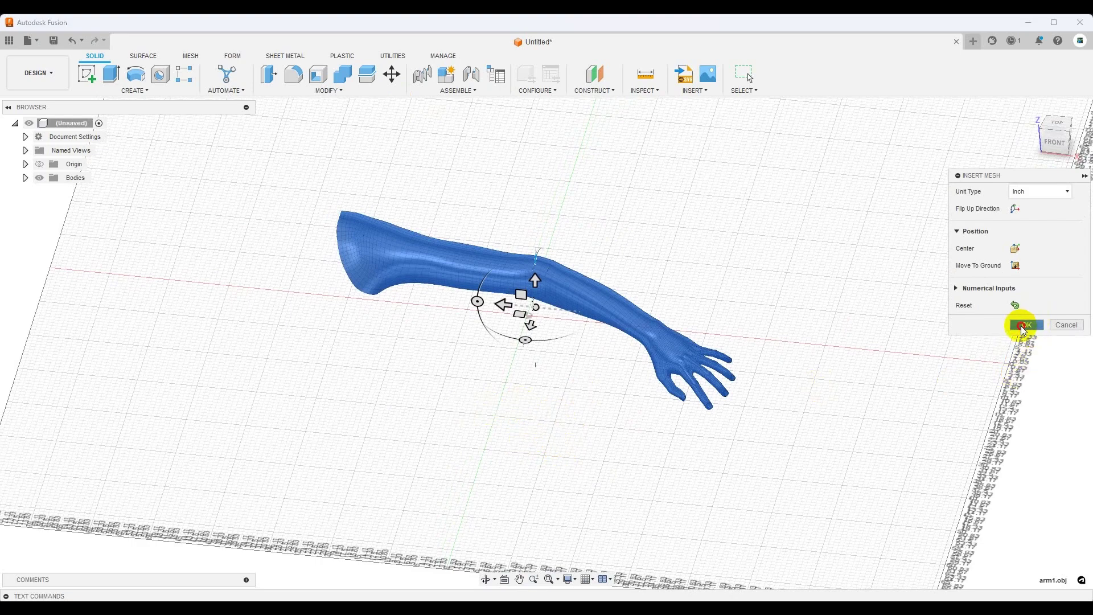
left_click(1025, 324)
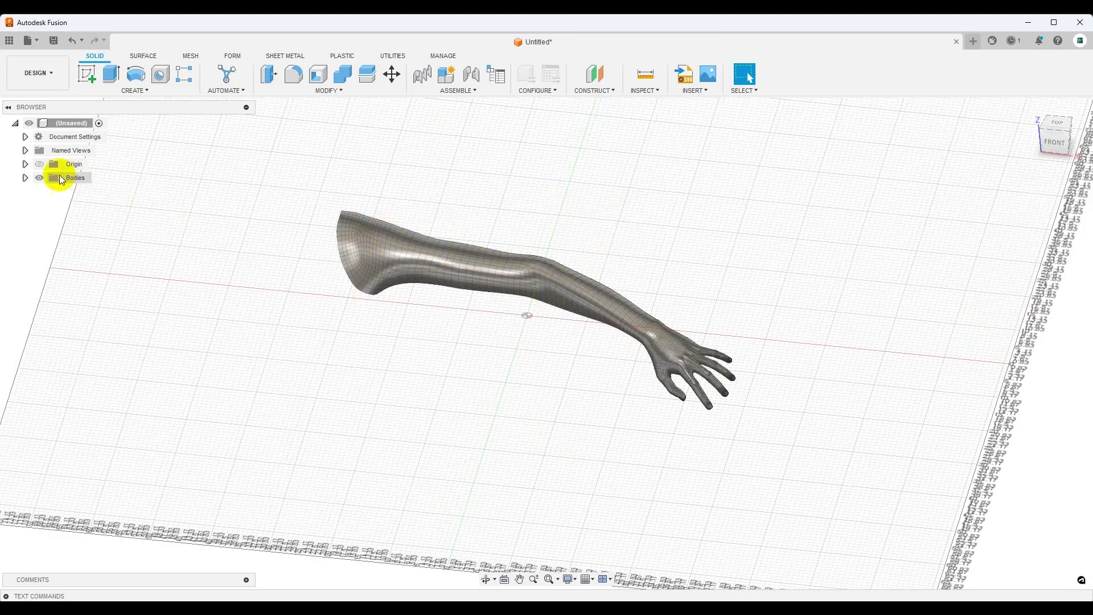
Step: Check the arm1.obj body's open-mesh warning under Bodies, orbit around it, and switch to Form
left_click(25, 177)
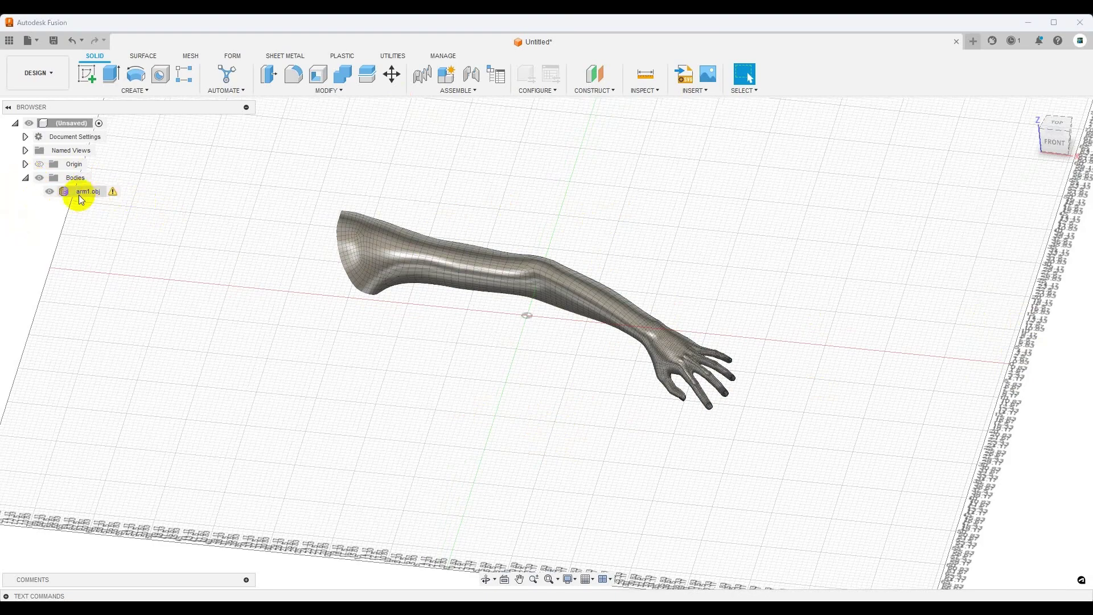
left_click(114, 194)
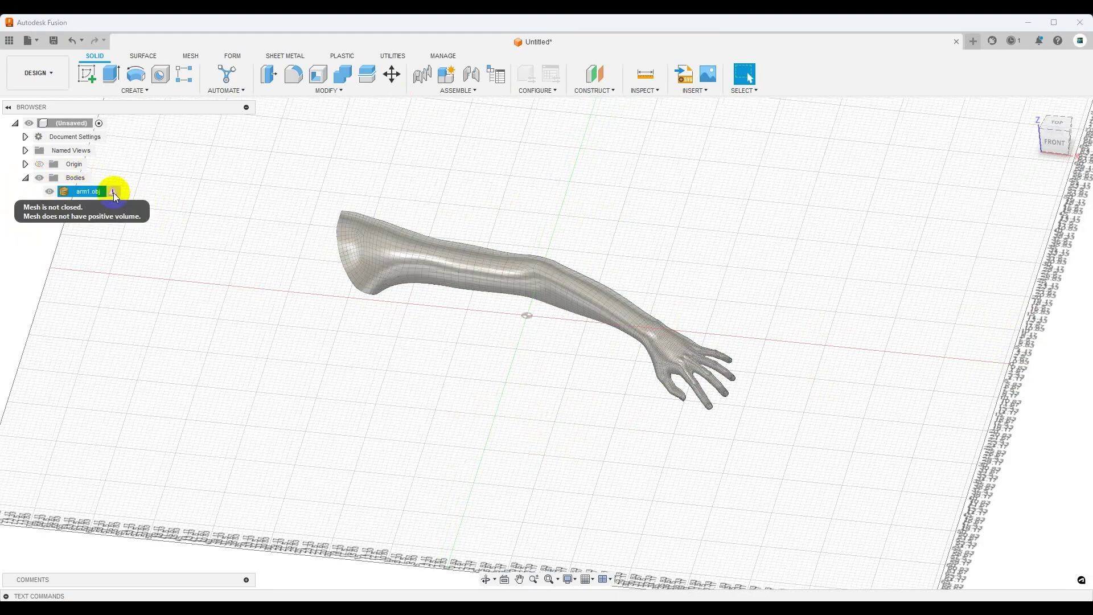
middle_click_drag(334, 295, 439, 251, "shift")
left_click(439, 300)
middle_click_drag(439, 300, 477, 316, "shift")
left_click(357, 234)
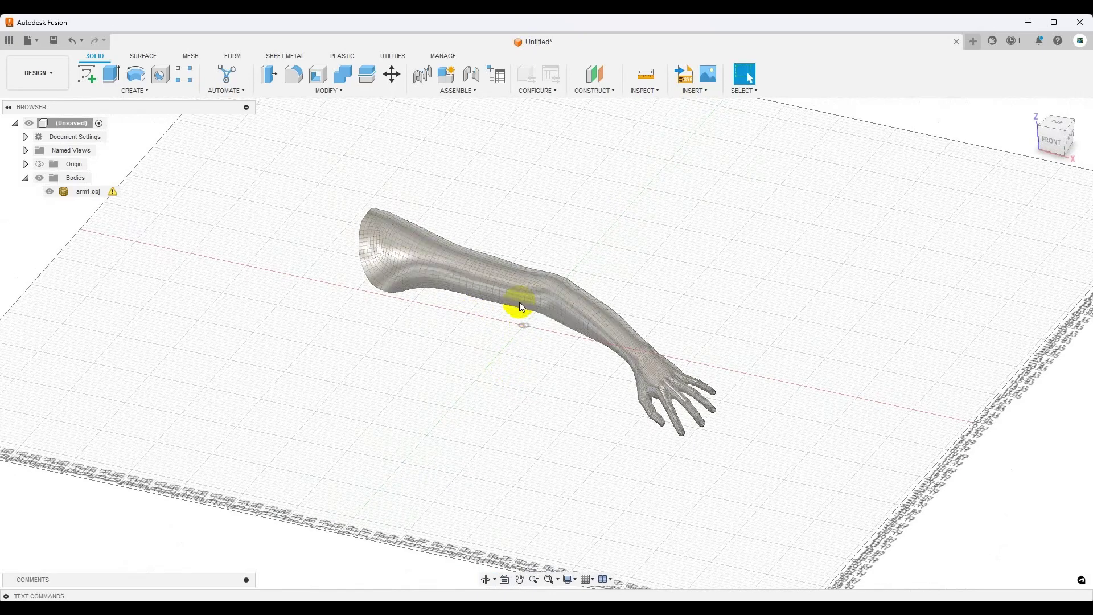
left_click(237, 51)
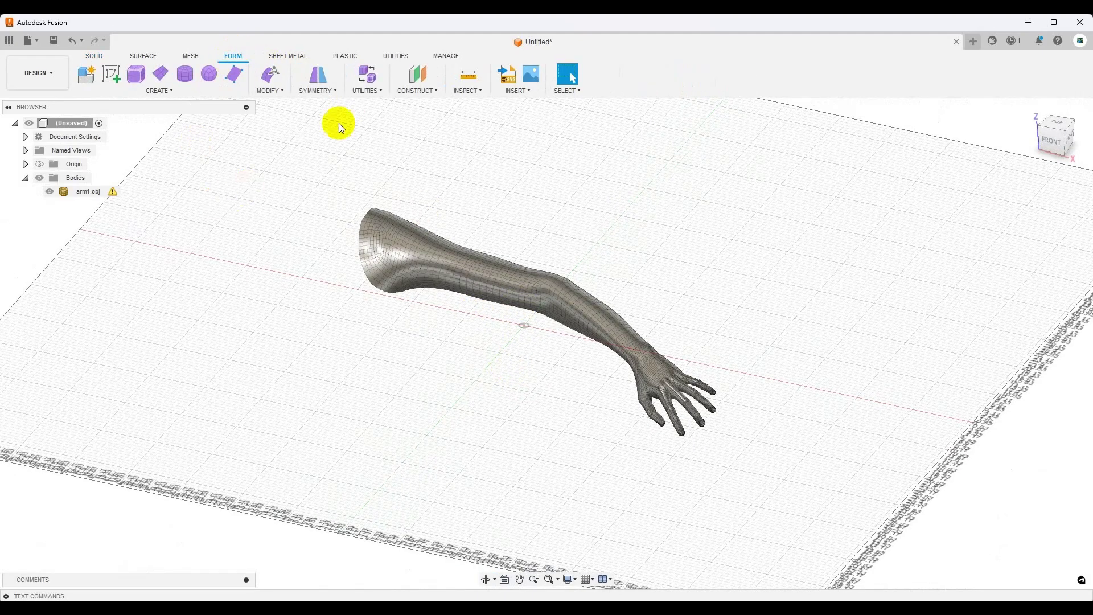
Step: Convert the arm from a quad mesh to a T-Splines body, Body1
left_click(368, 90)
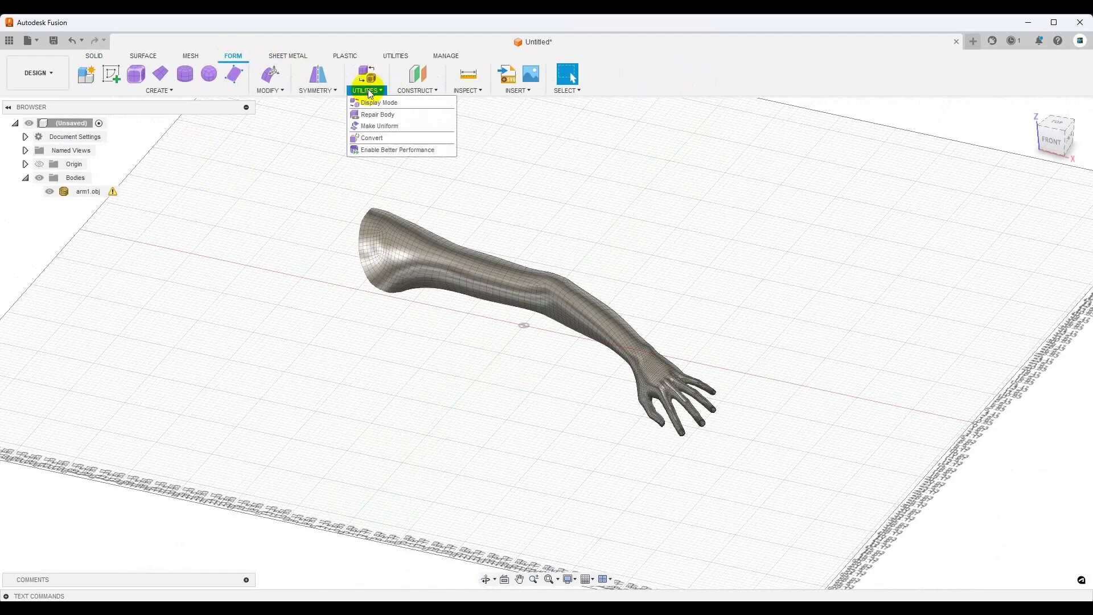
left_click(371, 139)
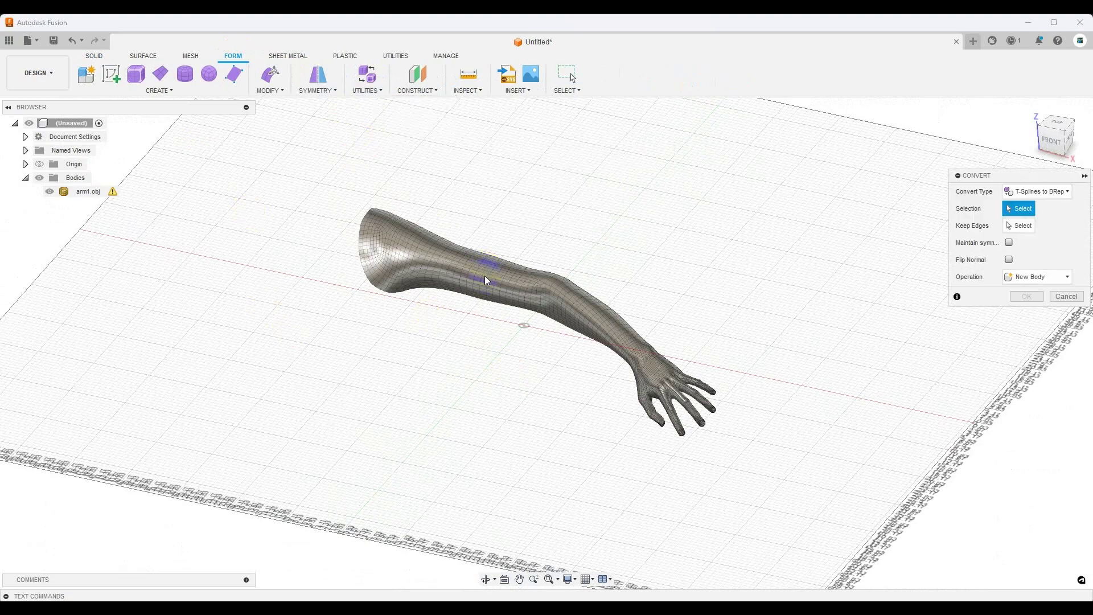
left_click(1039, 192)
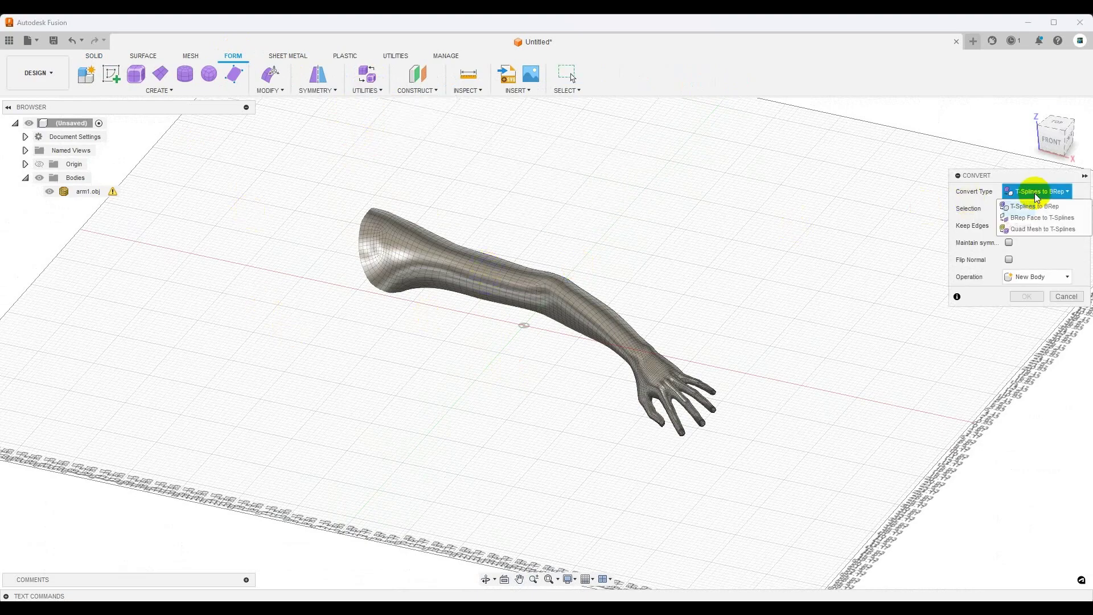
left_click(1024, 230)
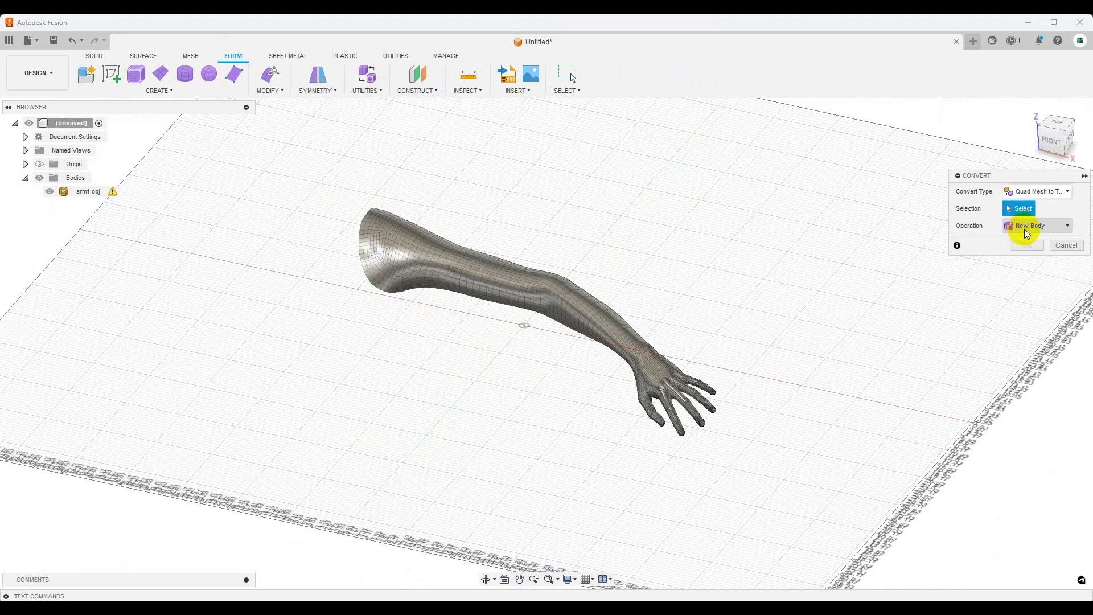
left_click(608, 292)
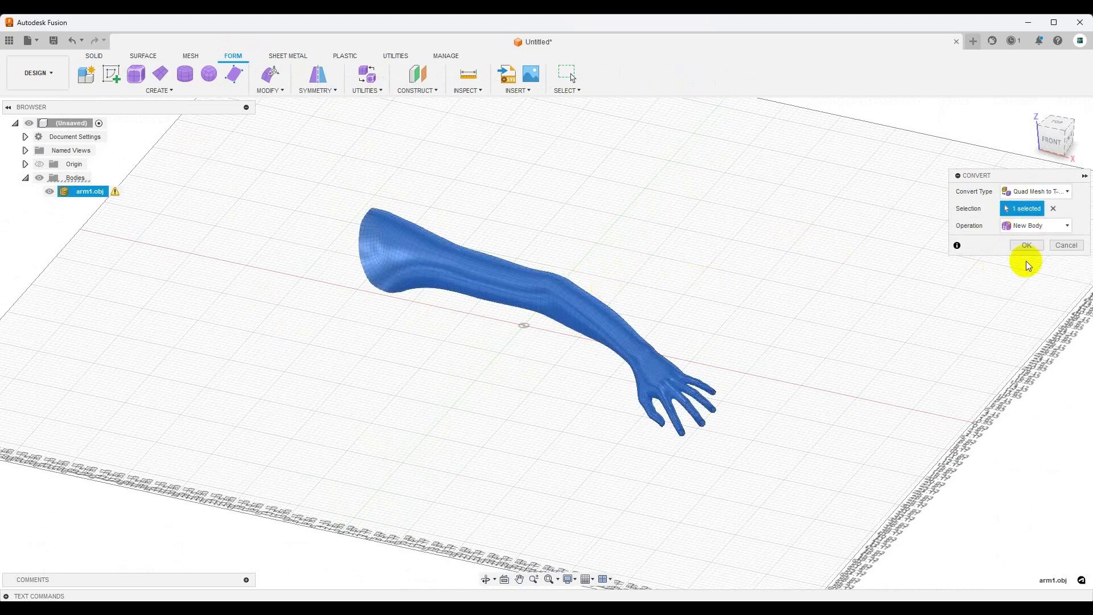
left_click(1026, 245)
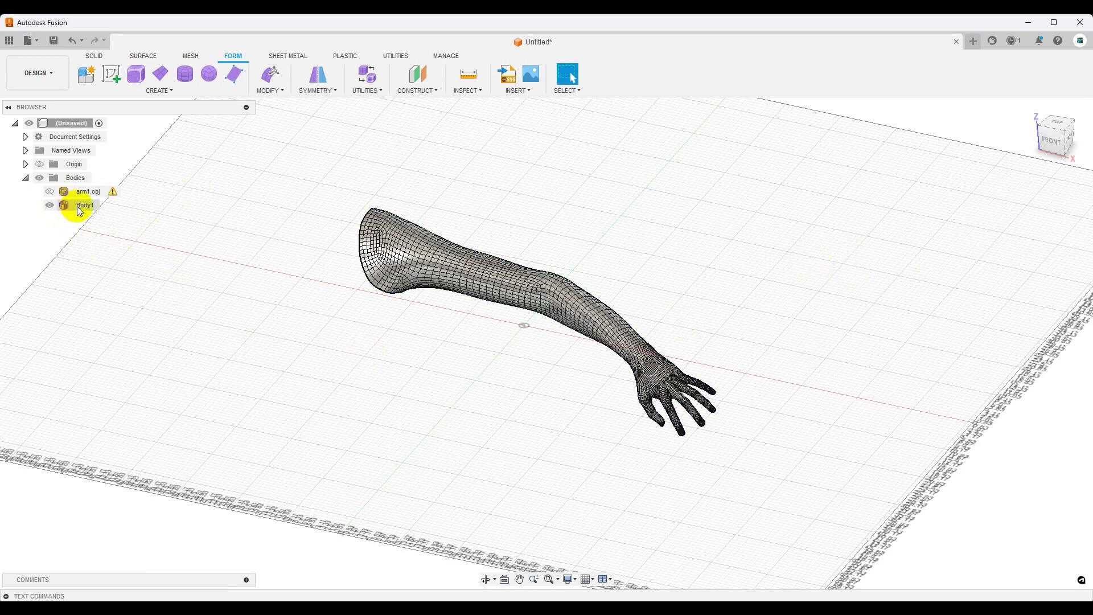
Step: Delete the original arm1.obj mesh body, keeping Body1
left_click(79, 205)
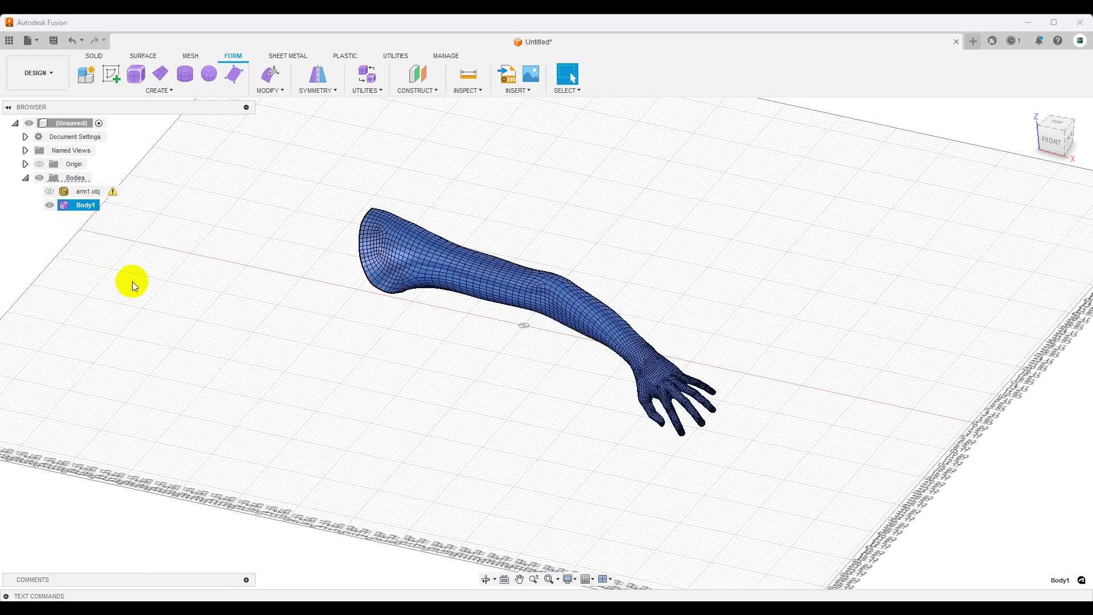
left_click(88, 191)
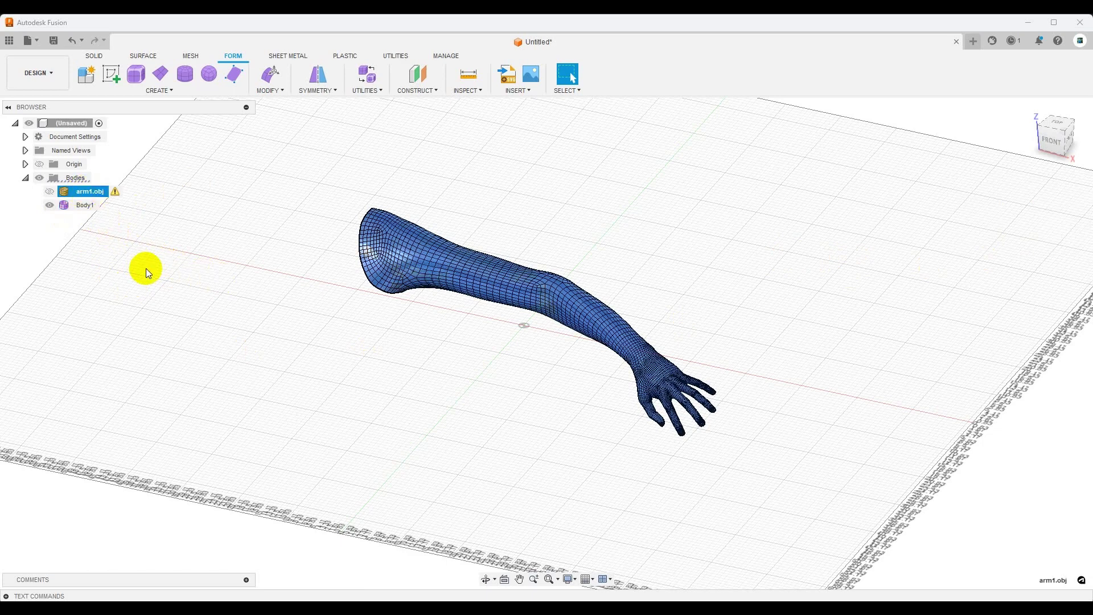
key("Delete")
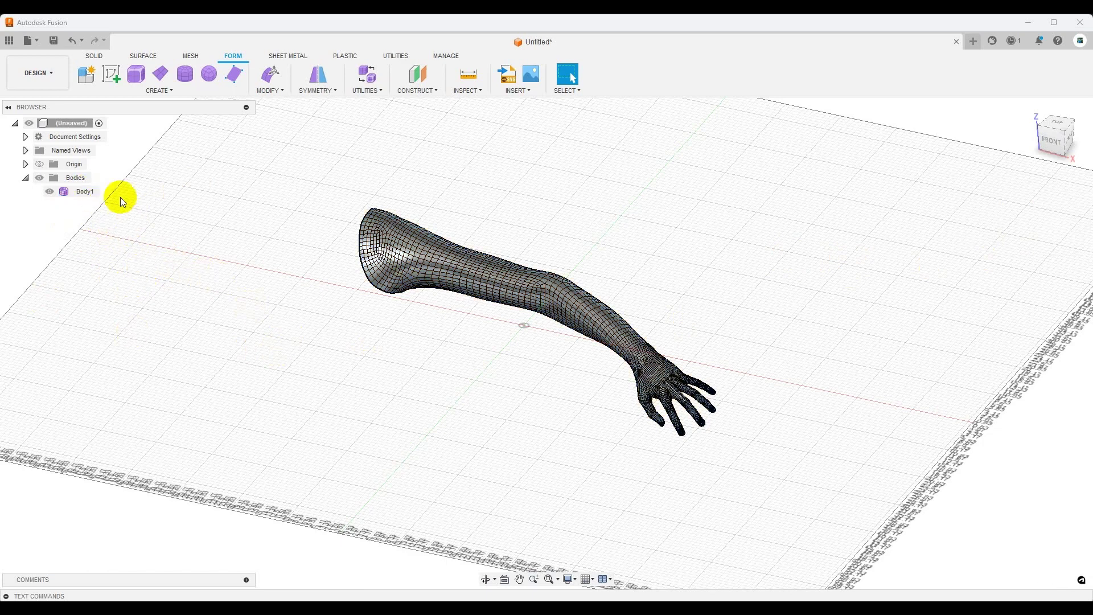
Step: Set up a T-Splines to BRep Convert of Body1 as a new body, with Keep Edges selection active
left_click(90, 192)
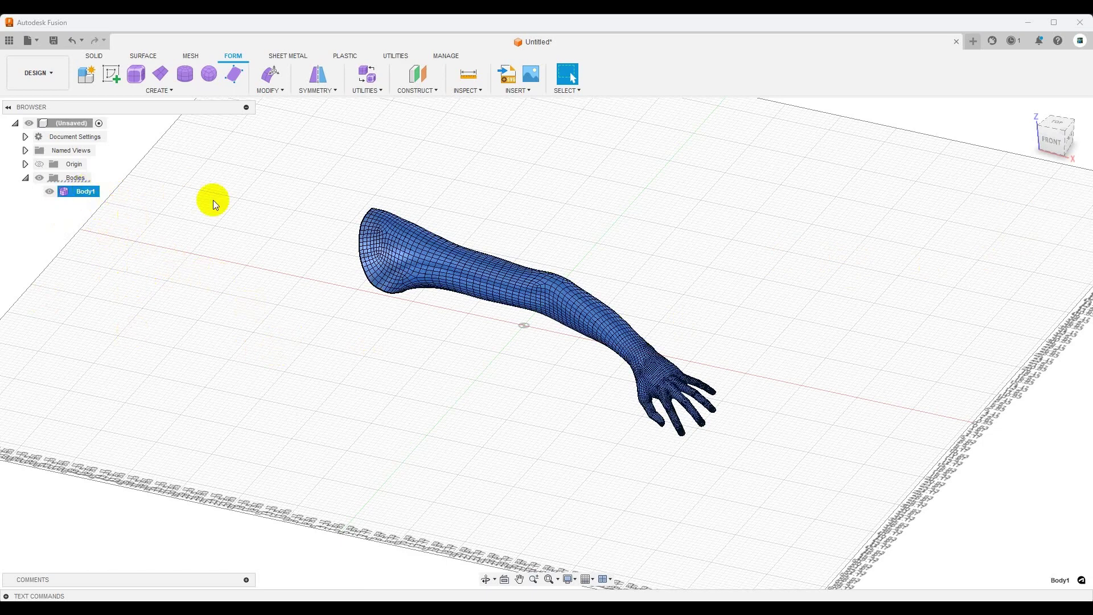
left_click(366, 90)
left_click(369, 139)
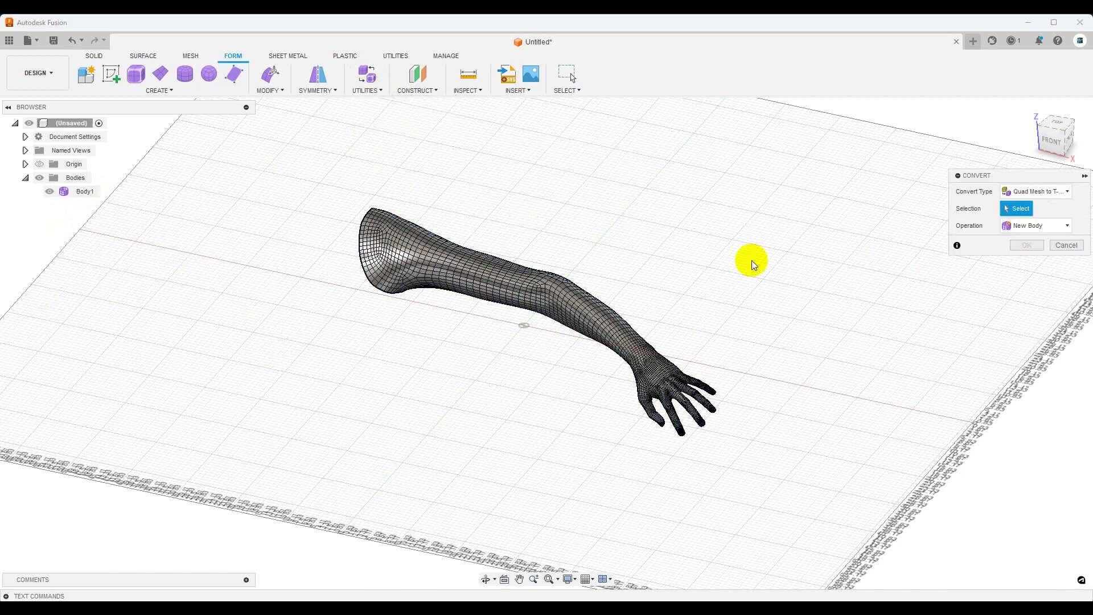
left_click(1038, 192)
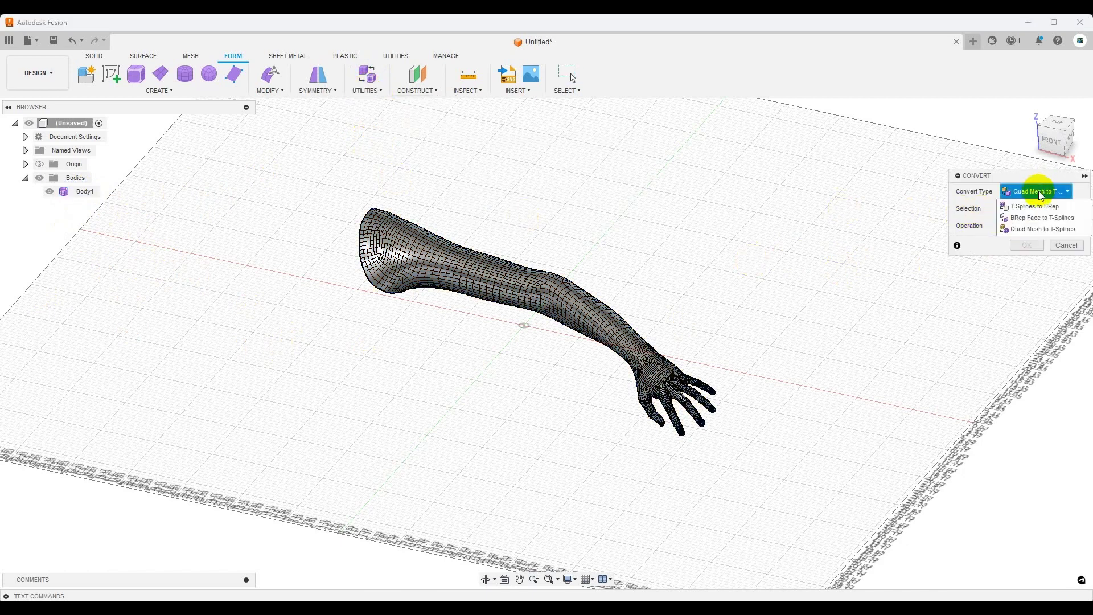
left_click(1031, 211)
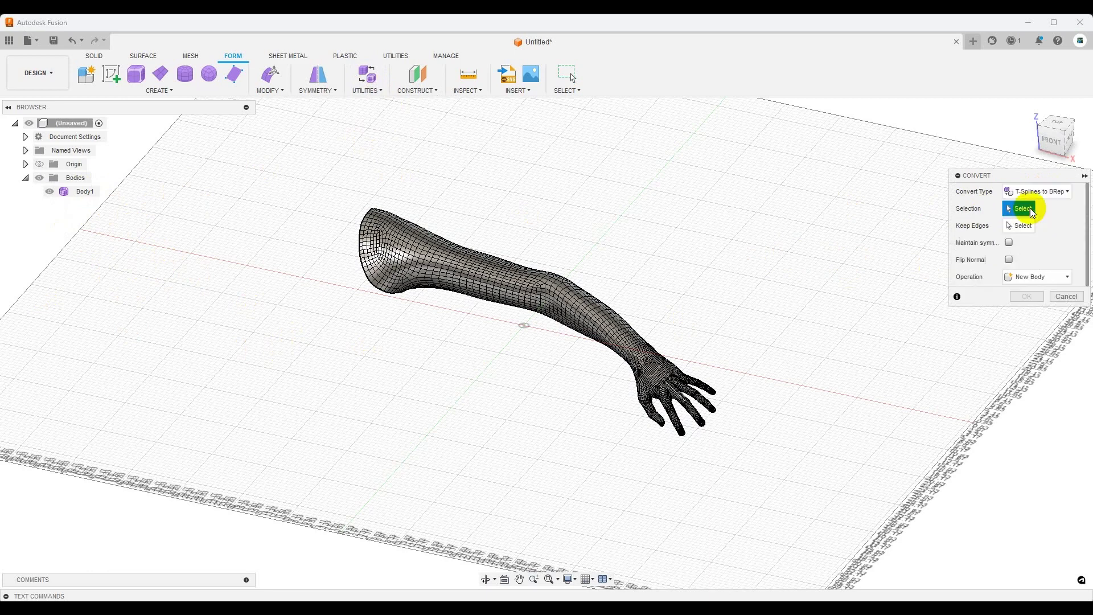
left_click(551, 283)
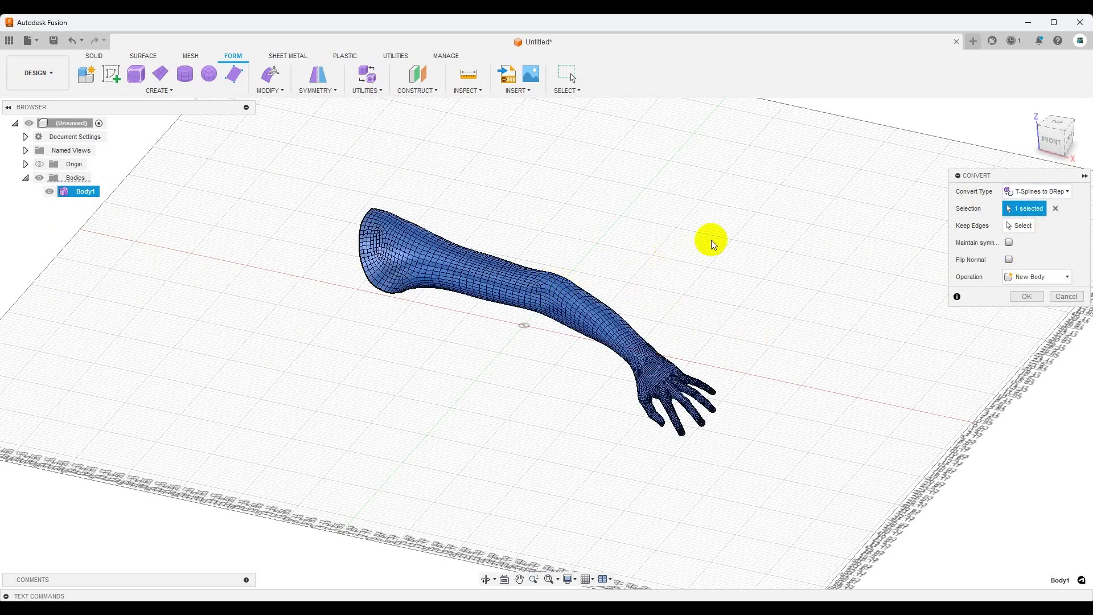
left_click(1018, 226)
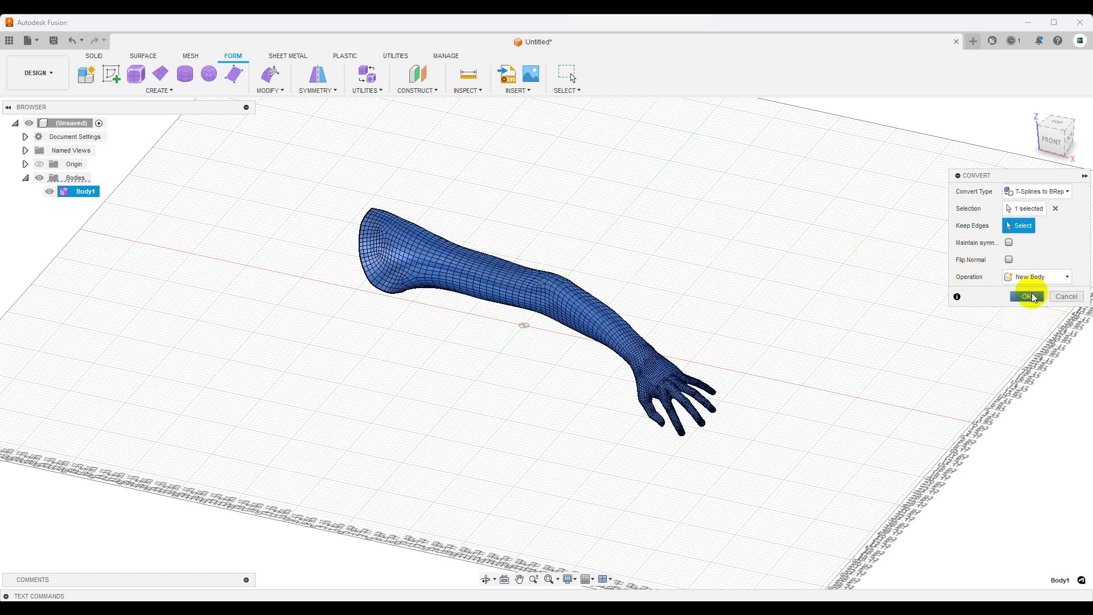
Step: Create the 303-face BRep Body2, inspect it from several angles, then undo the coarse conversion
left_click(1032, 297)
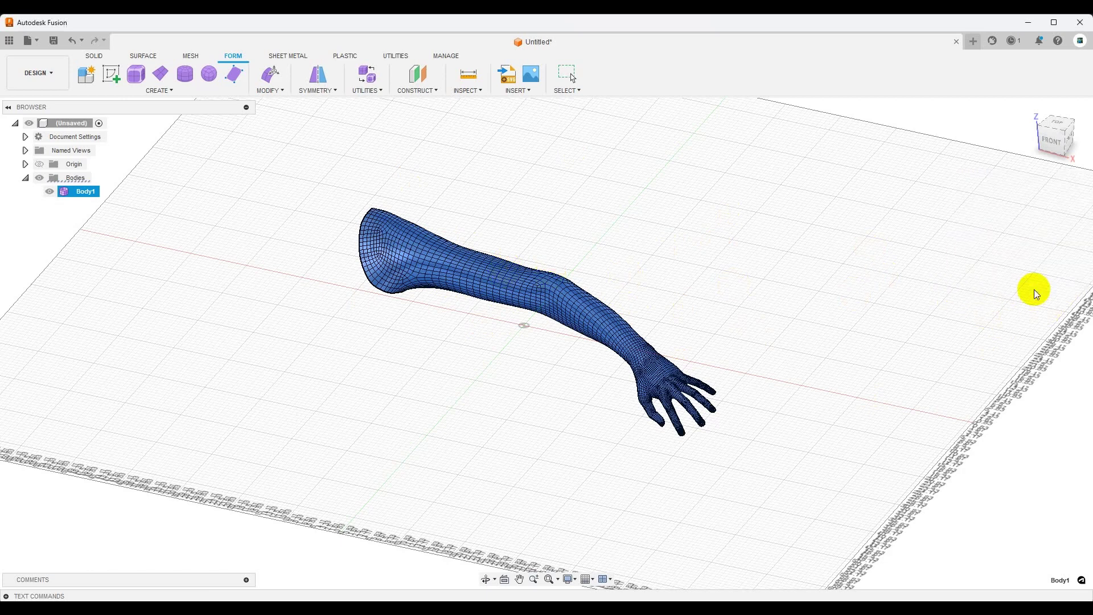
scroll(527, 290, "down", 4)
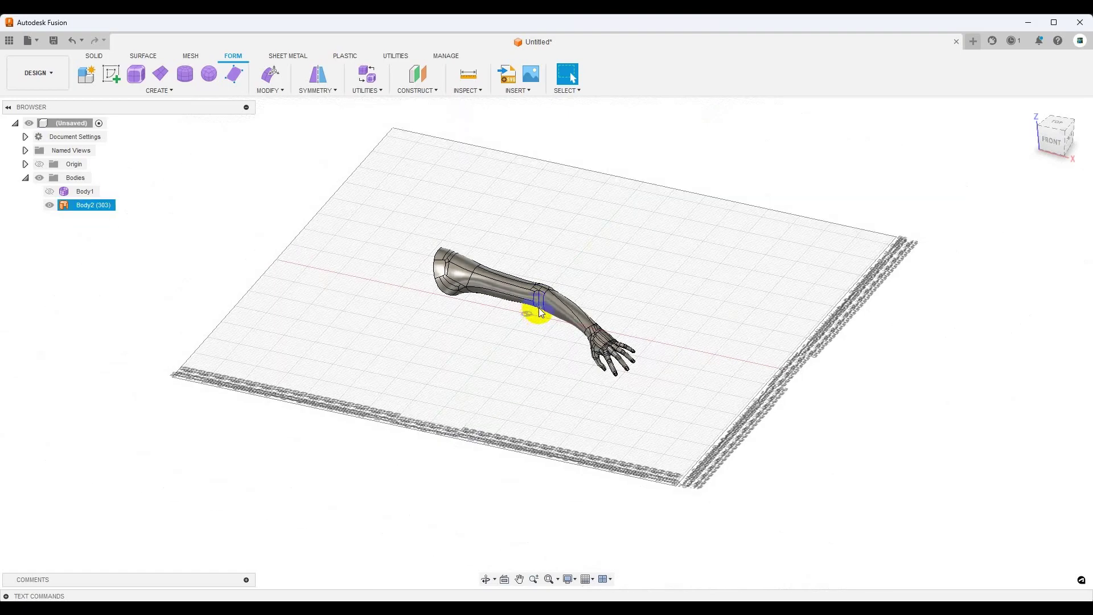
scroll(533, 310, "up", 8)
middle_click_drag(578, 291, 391, 293, "shift")
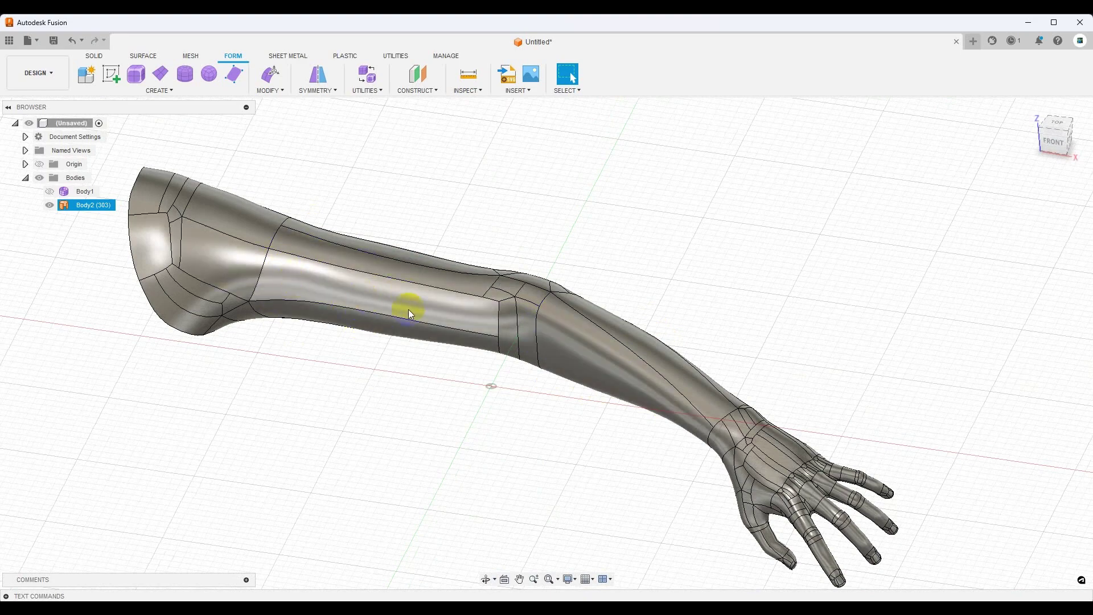
mouse_move(569, 341)
middle_mouse_down("shift")
mouse_move(542, 334)
mouse_move(579, 312)
mouse_move(572, 326)
middle_mouse_up("shift")
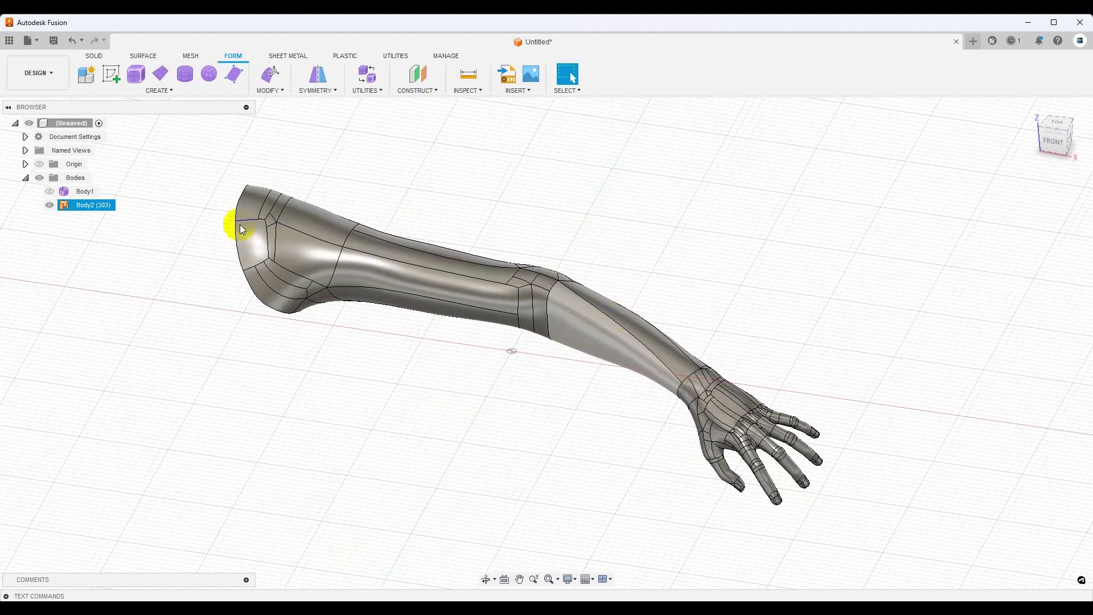
key("ctrl+z")
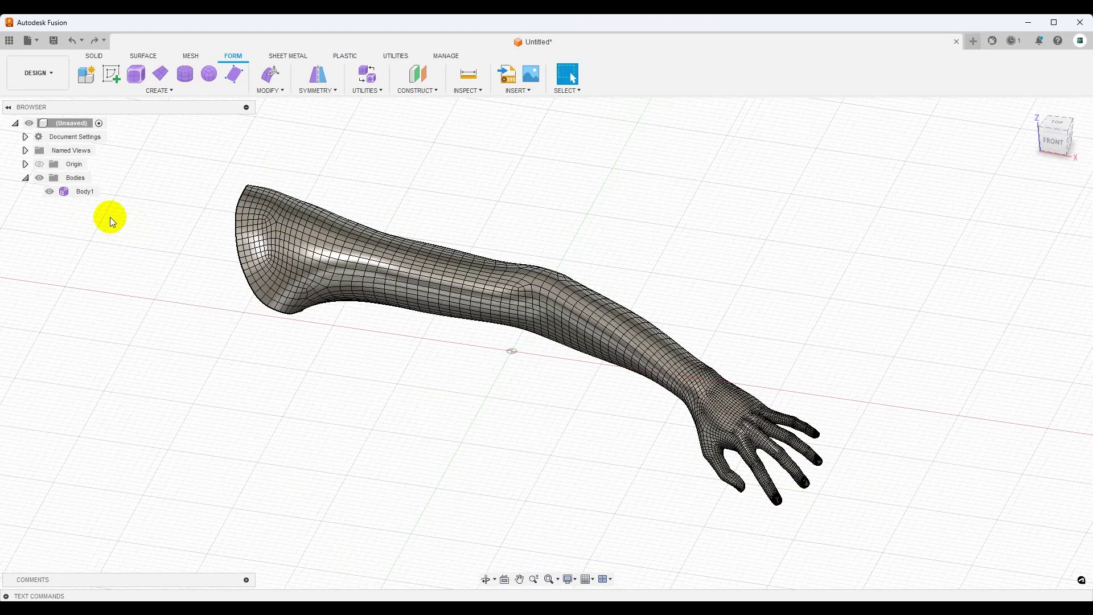
Step: Reconvert Body1 to BRep with all 19010 edges window-selected as kept, creating Body2 (9488)
left_click(85, 190)
left_click(363, 90)
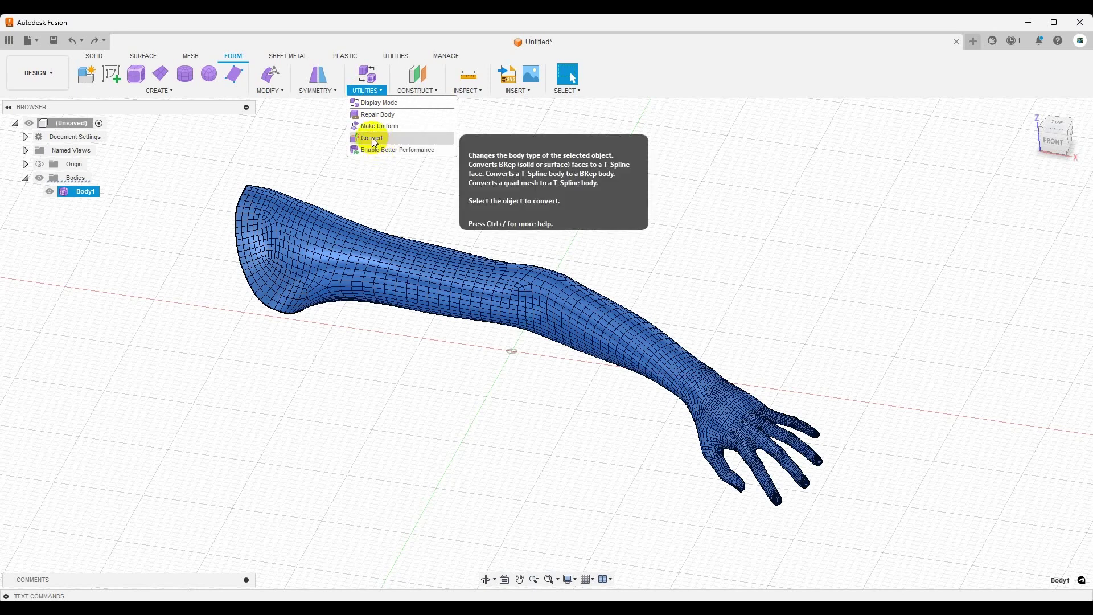
left_click(373, 138)
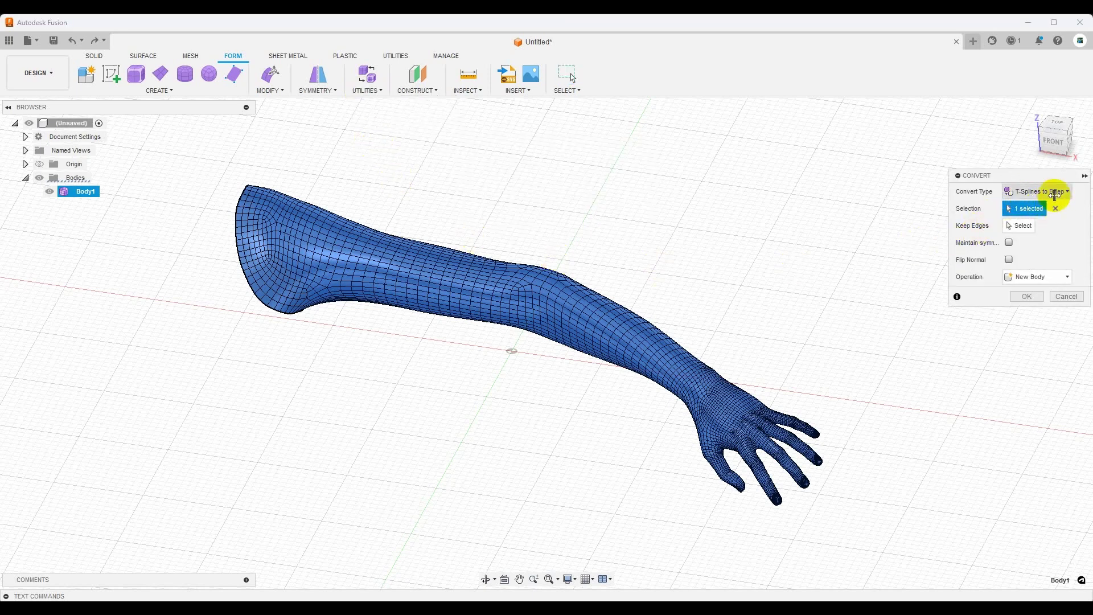
left_click(1018, 226)
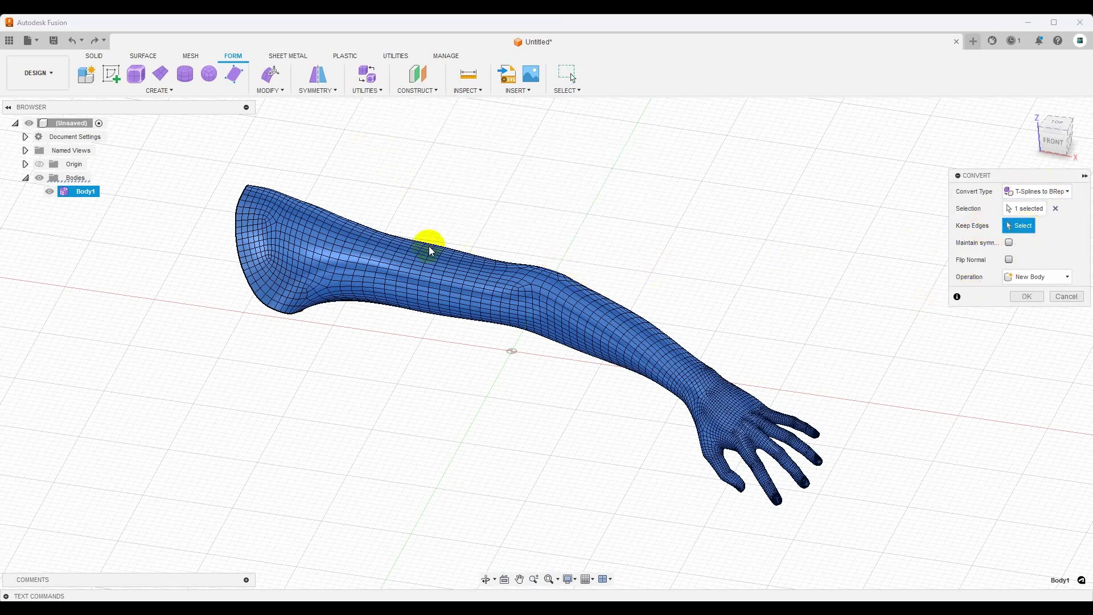
left_click_drag(197, 157, 888, 515)
left_click(1028, 297)
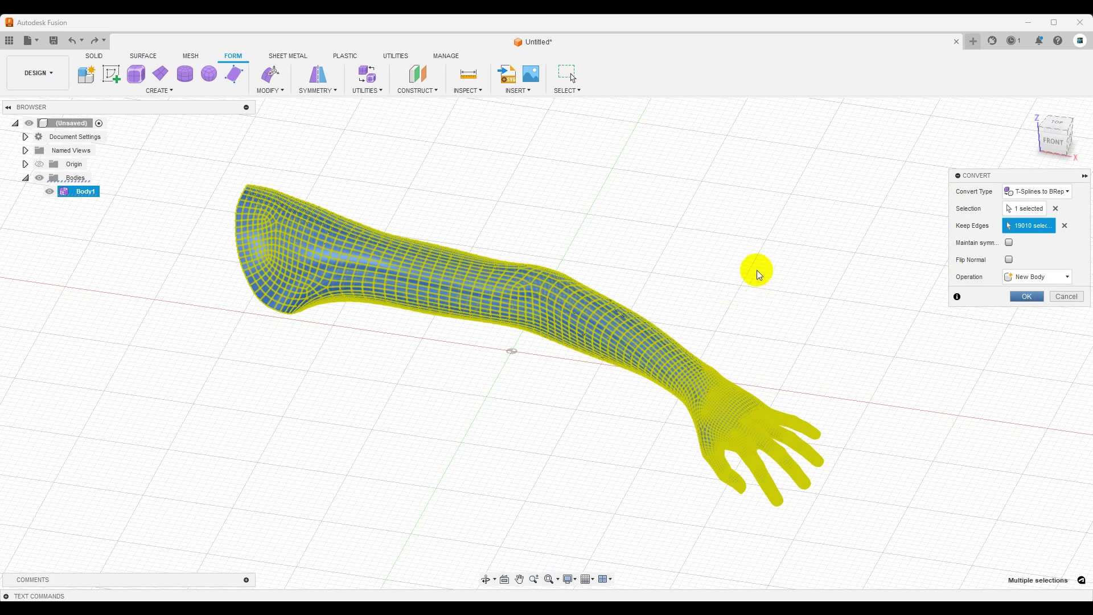
key("Return")
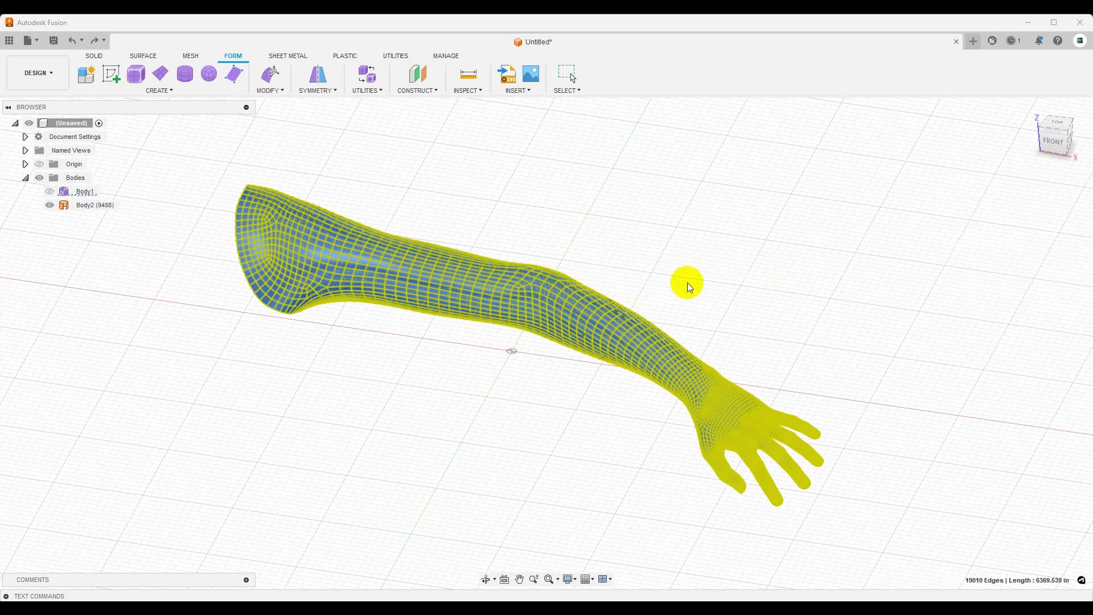
left_click(672, 276)
Step: Delete Body1 so only Body2 (9488) remains, then view and close the STEP export settings
left_click(79, 192)
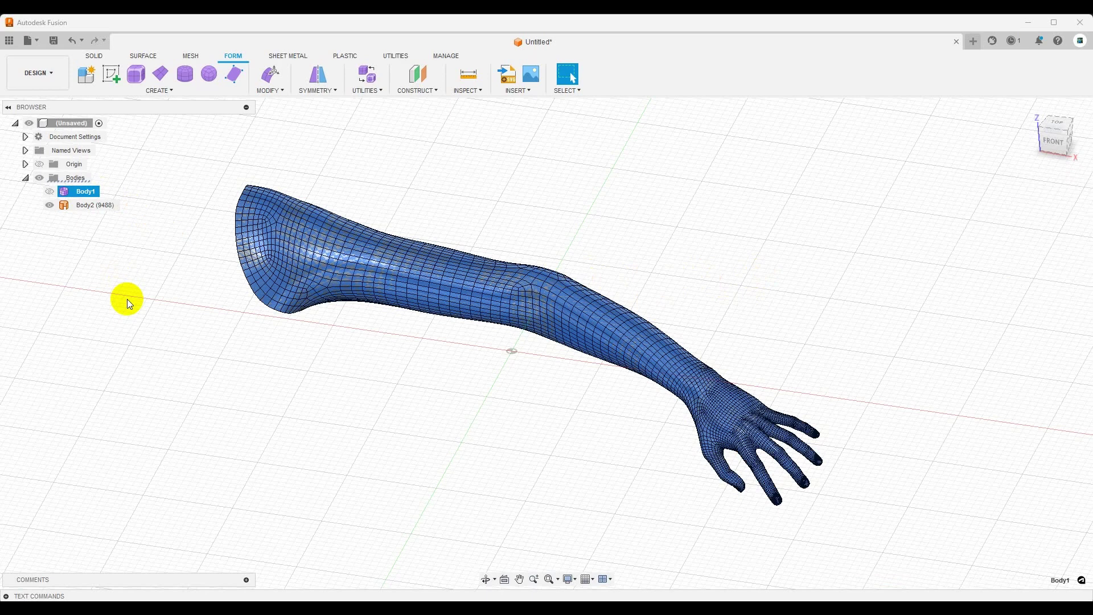
key("Delete")
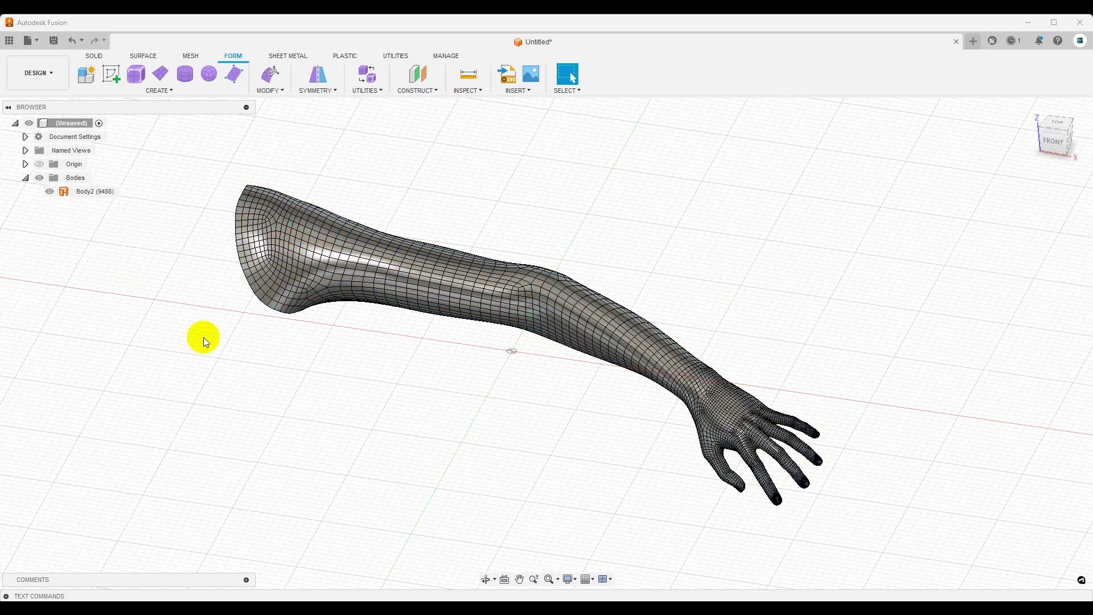
left_click(28, 40)
left_click(45, 183)
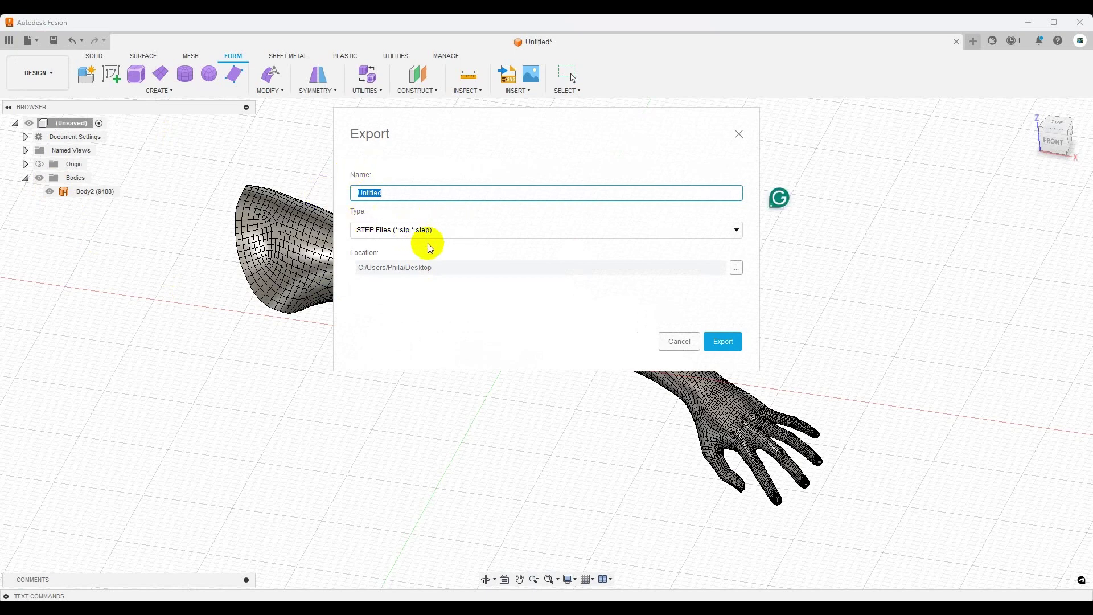
left_click(674, 339)
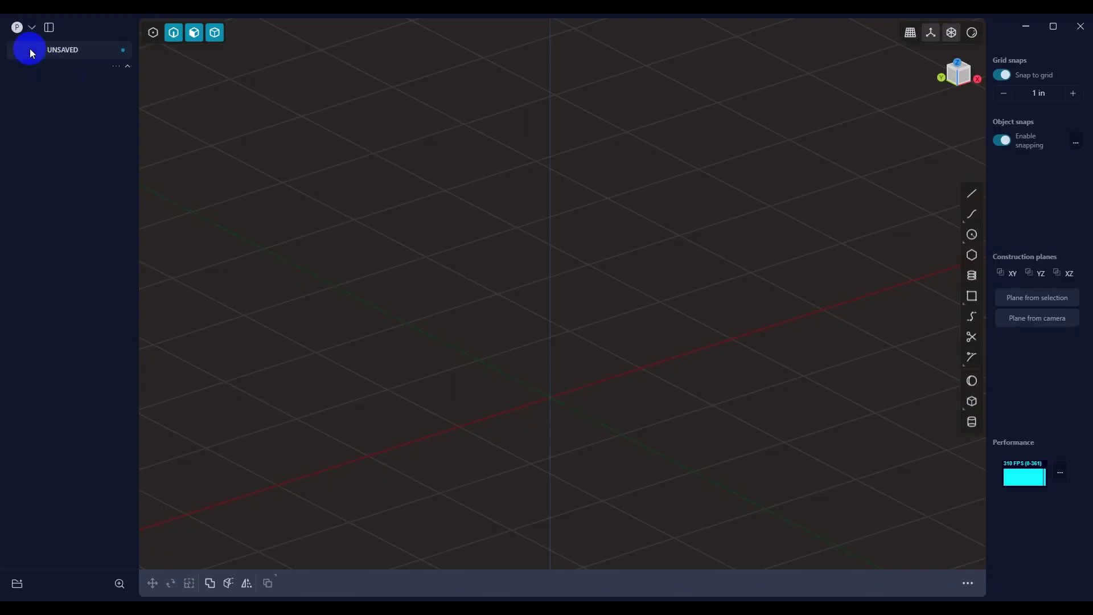
Step: Open Arm1.step in Plasticity, accept the import options, and zoom out on the arm
left_click(32, 30)
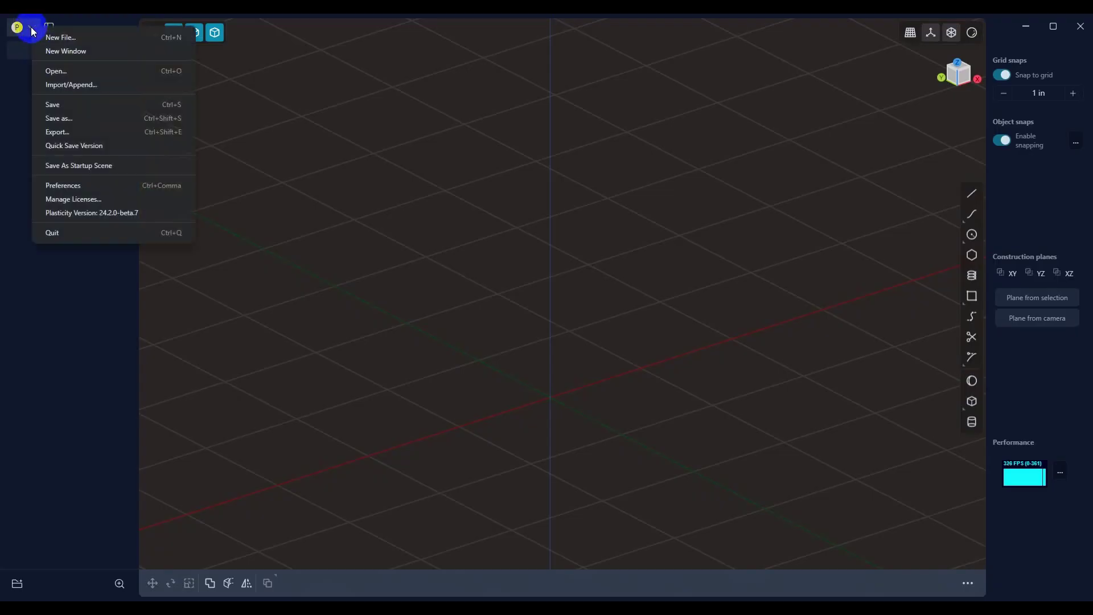
left_click(66, 85)
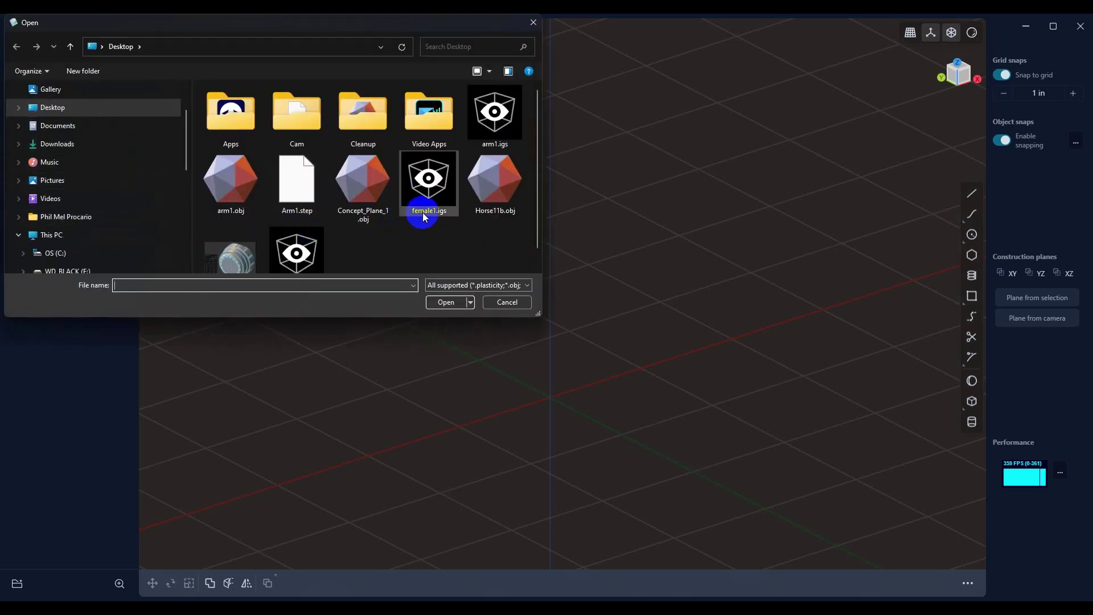
scroll(418, 211, "down", 1)
left_click(297, 165)
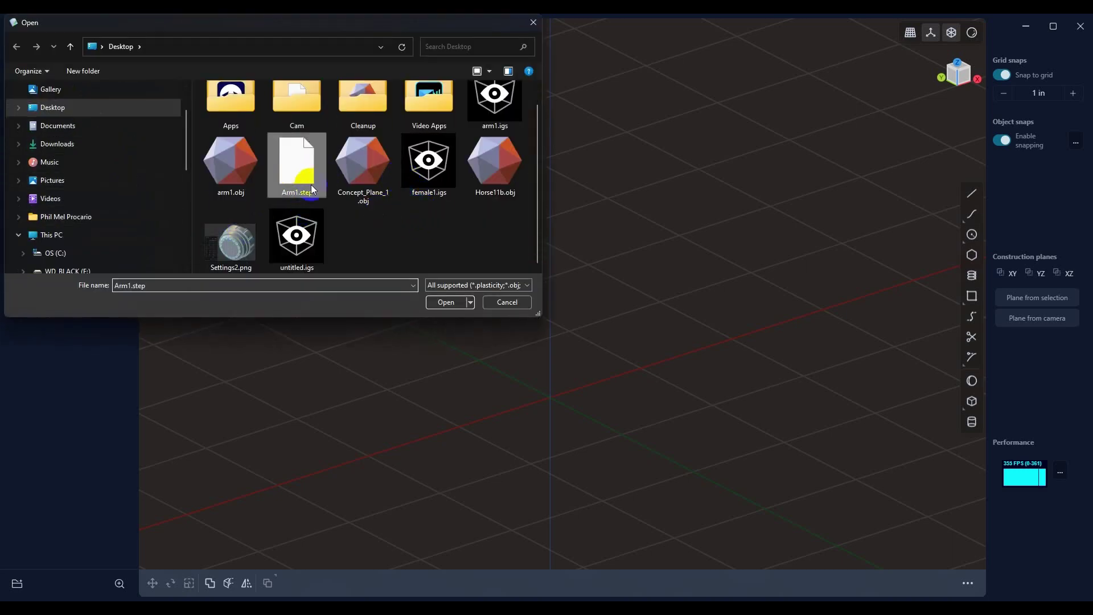
left_click(447, 301)
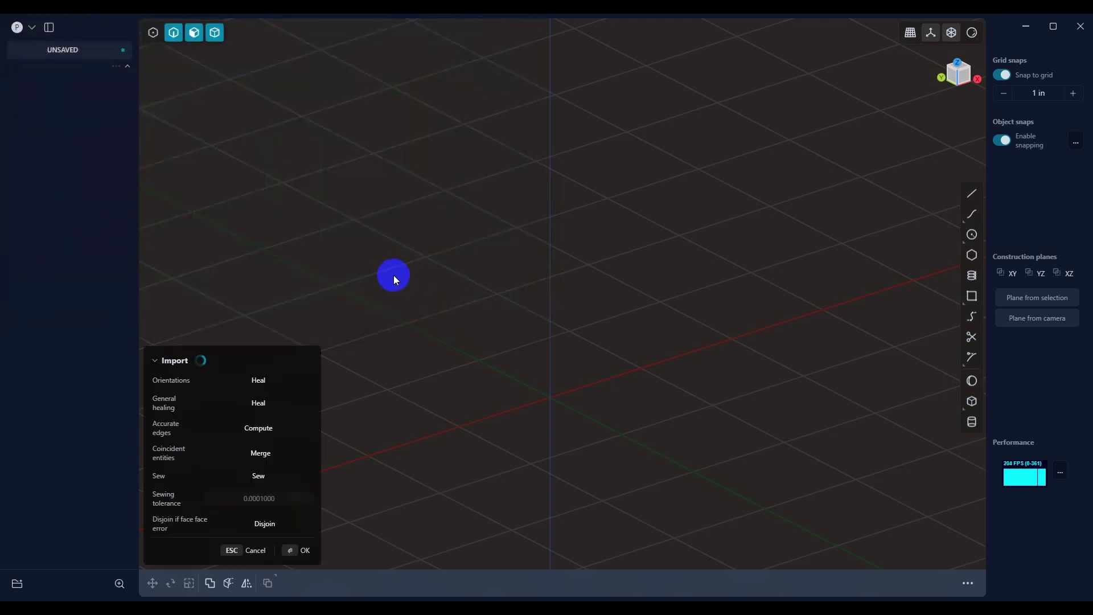
left_click(311, 545)
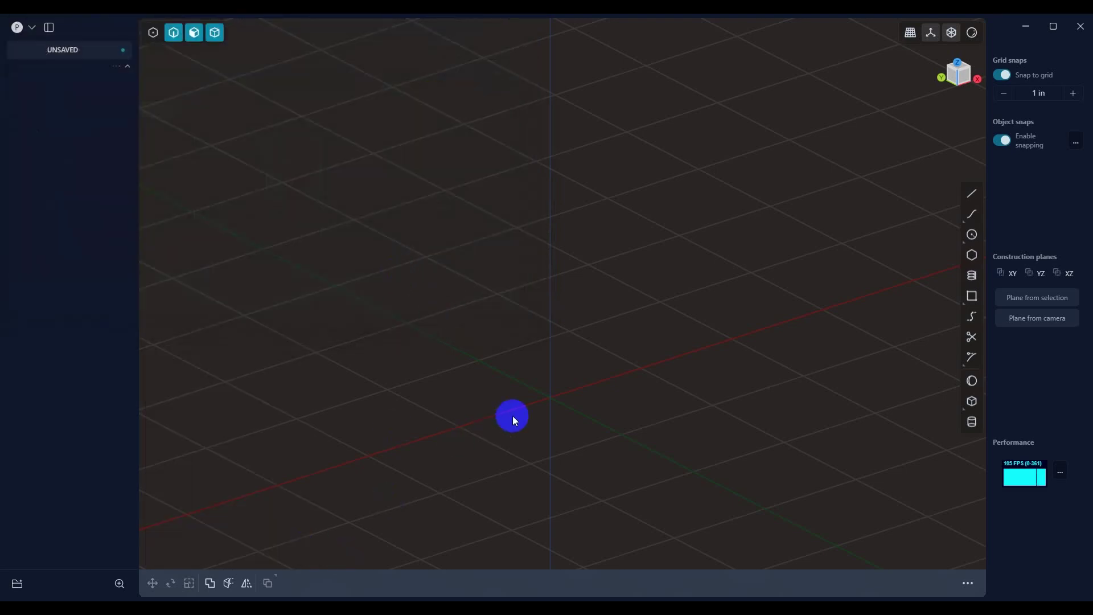
scroll(518, 418, "down", 5)
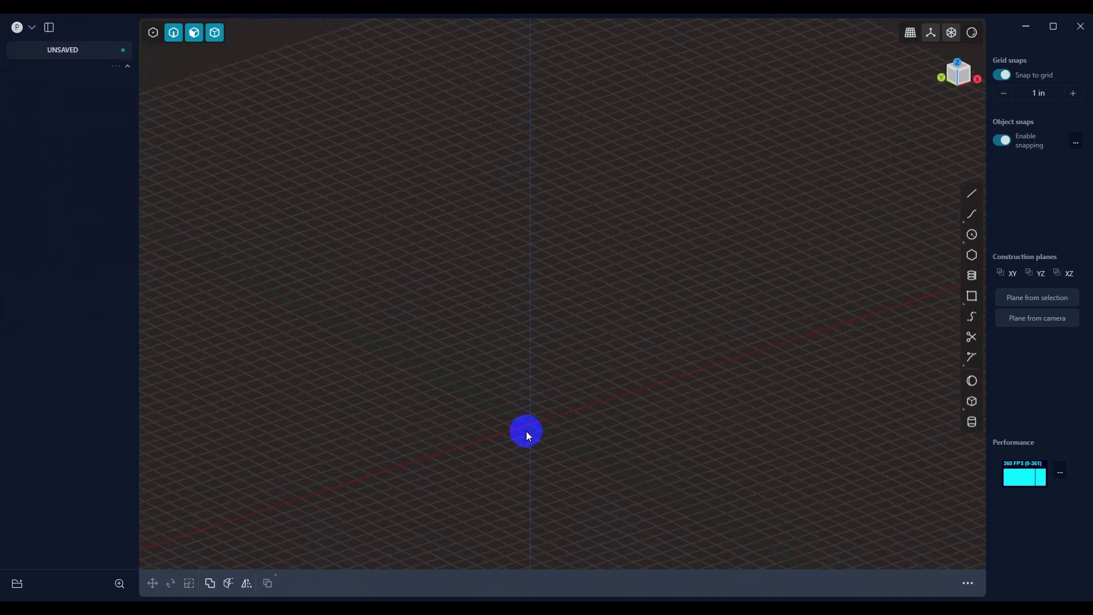
scroll(526, 431, "down", 5)
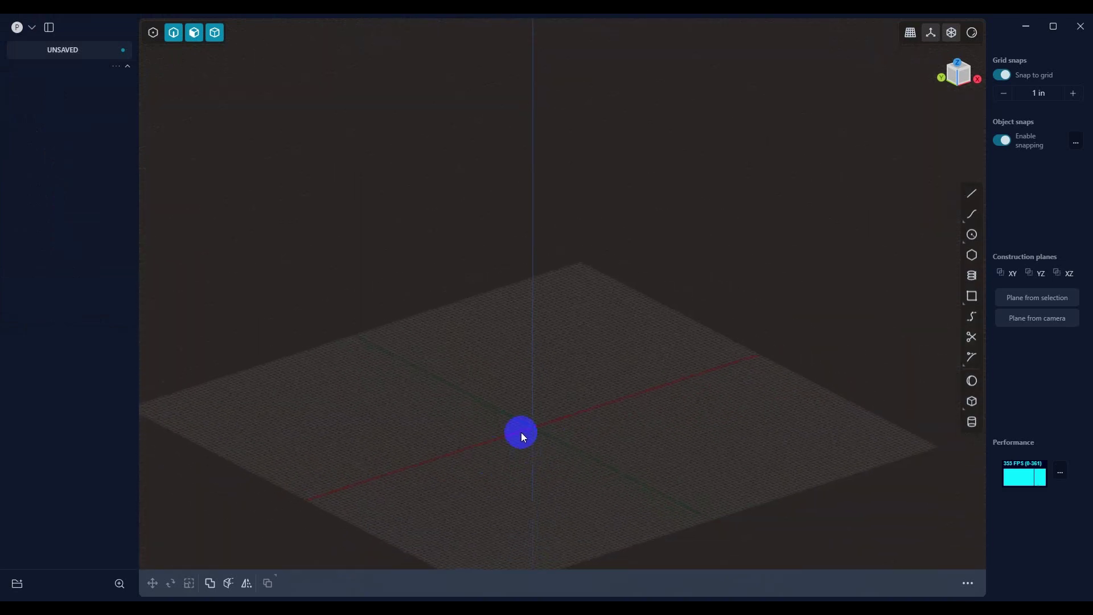
scroll(554, 379, "down", 4)
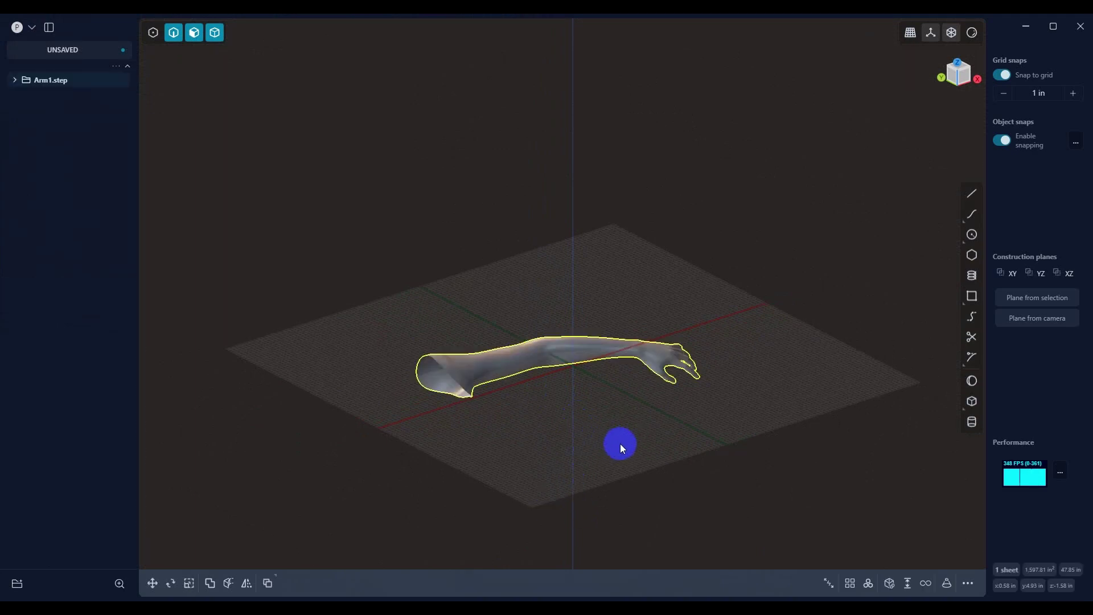
scroll(626, 453, "up", 5)
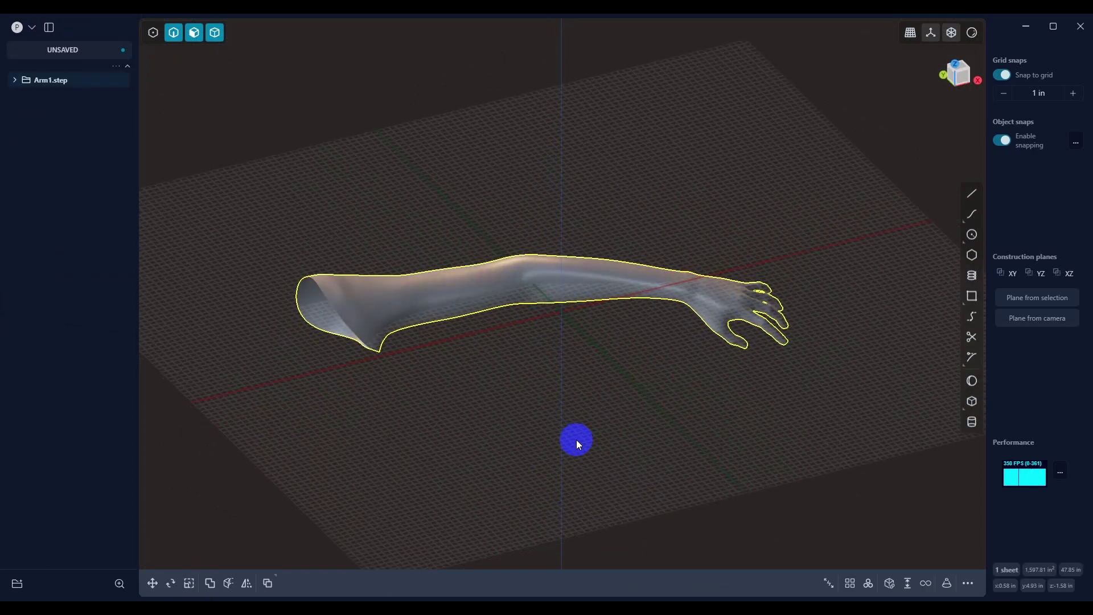
middle_click_drag(658, 415, 604, 436)
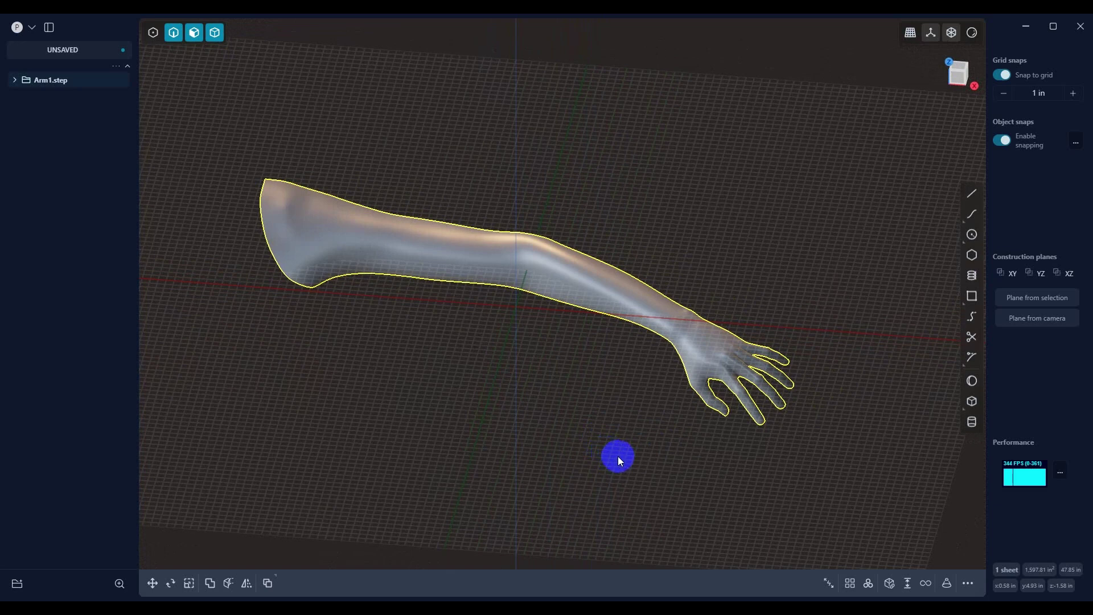
middle_click_drag(572, 429, 599, 450)
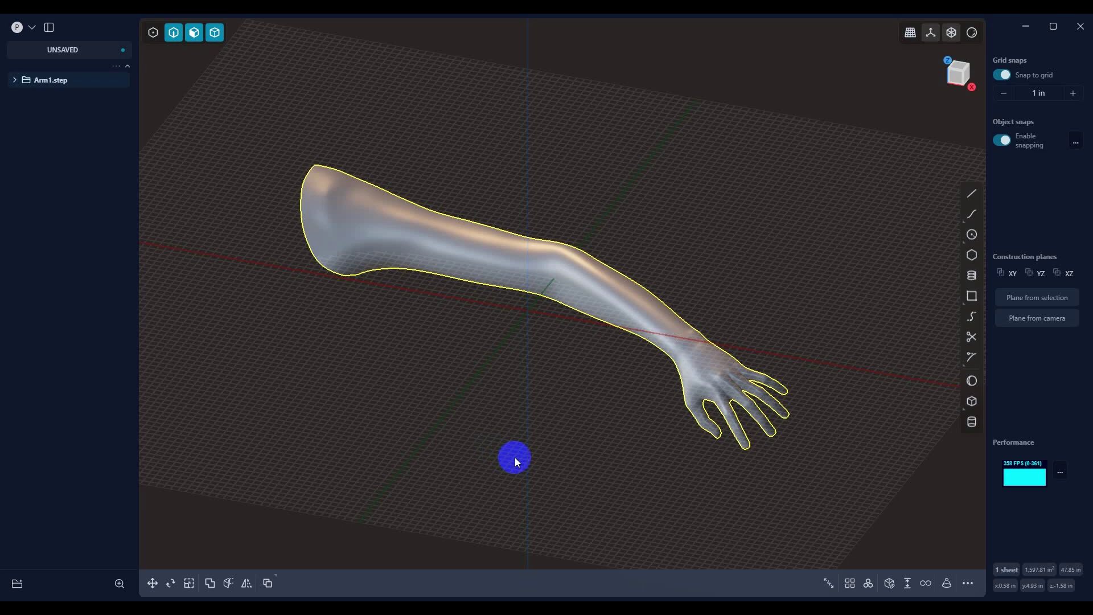
Step: Turn on Show edges to display the arm's surface edges, viewing toward the hand
left_click(972, 32)
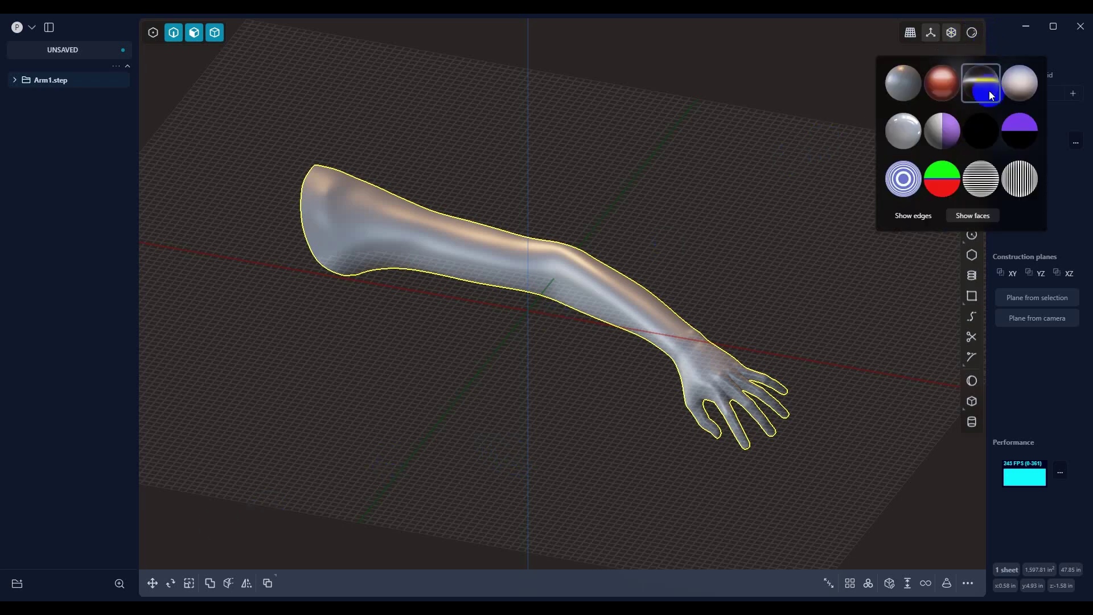
left_click(910, 216)
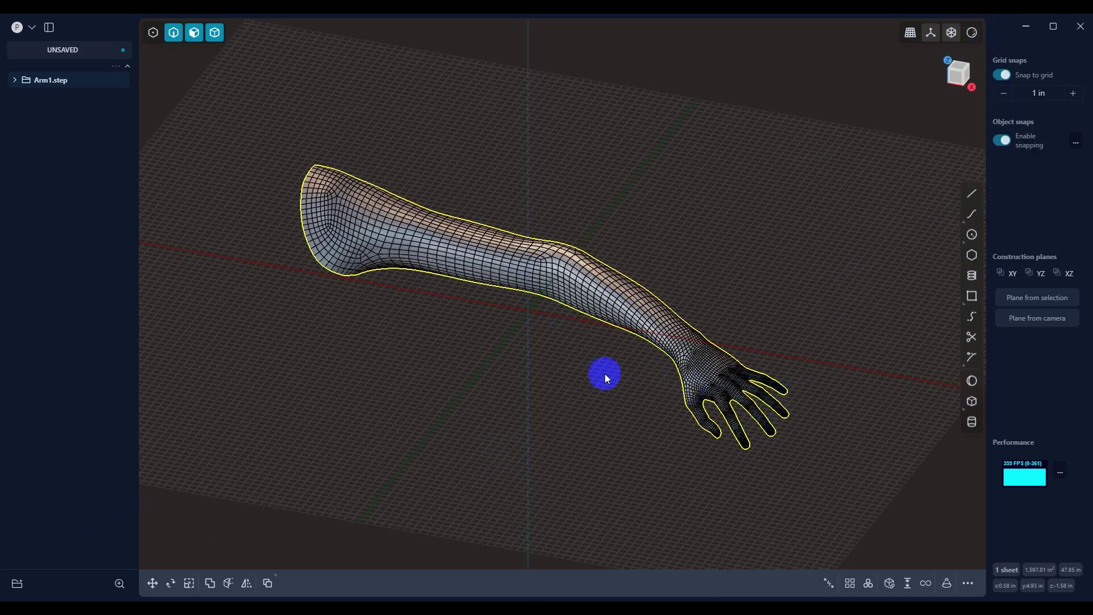
scroll(627, 347, "up", 4)
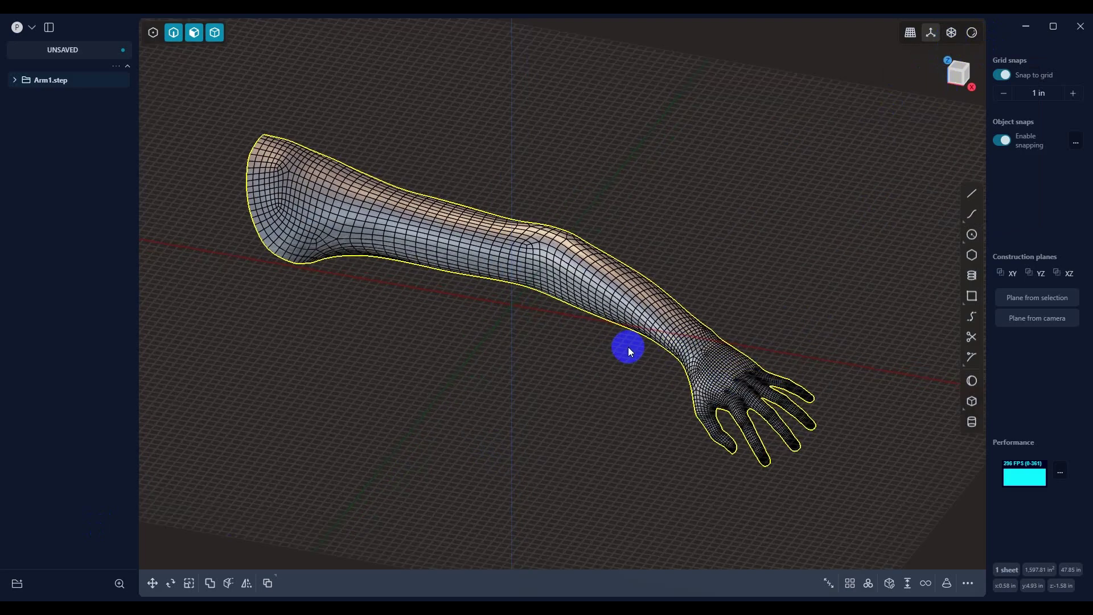
middle_click_drag(637, 335, 623, 319)
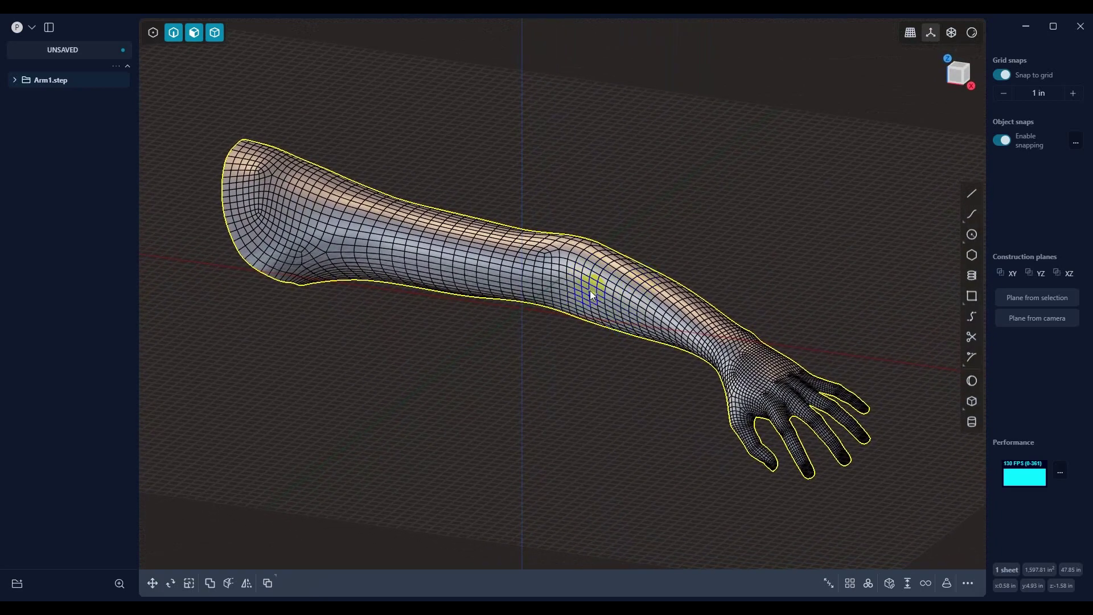
Step: Toggle the viewport shading and bring up the shiny metal matcap choices
left_click(973, 33)
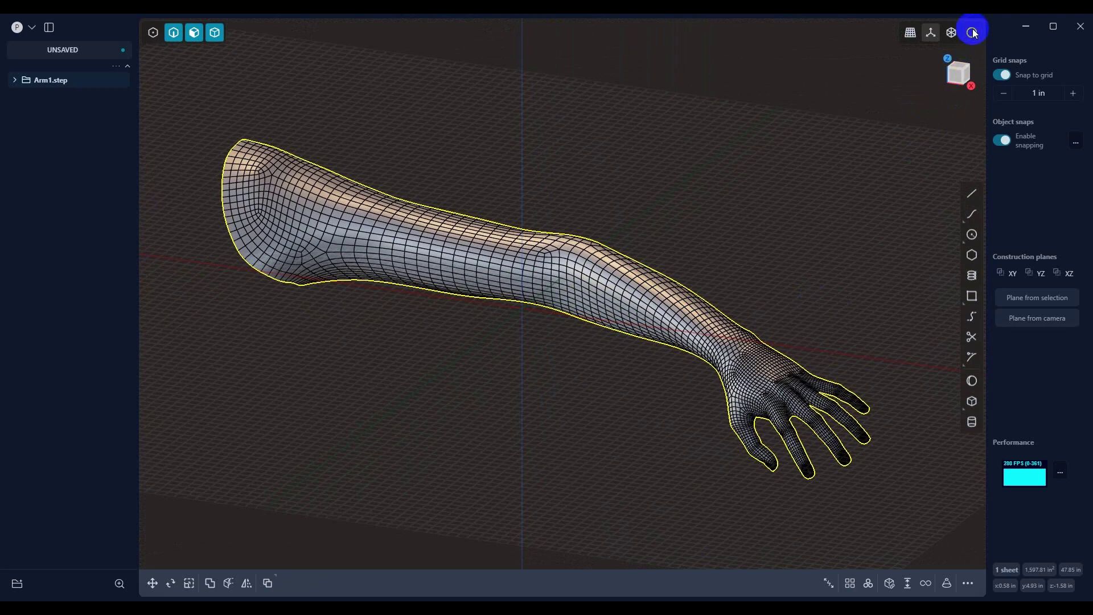
left_click(714, 243)
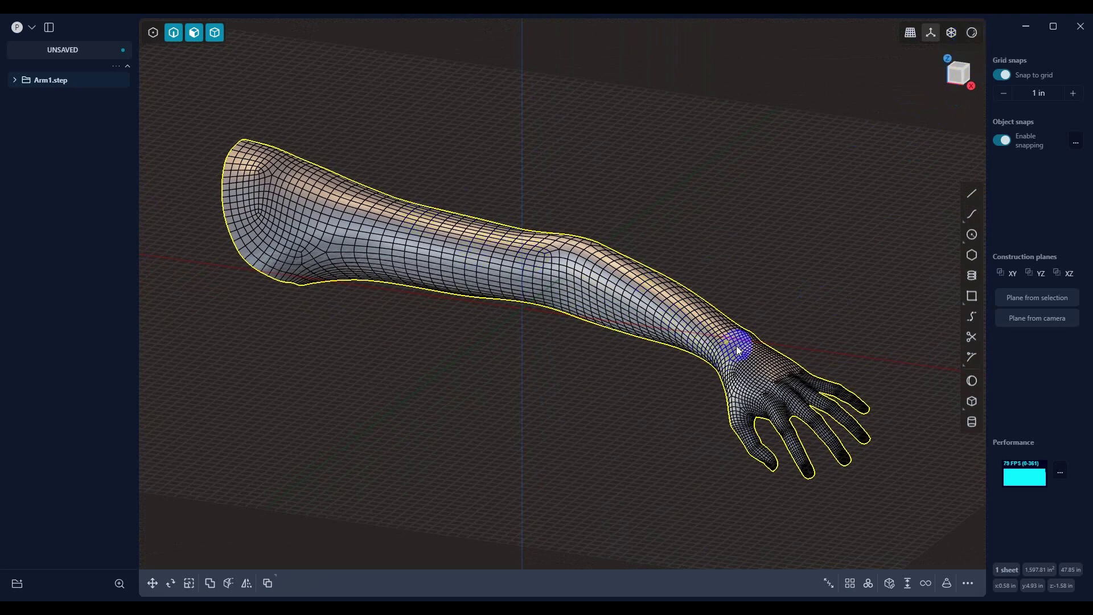
left_click(971, 34)
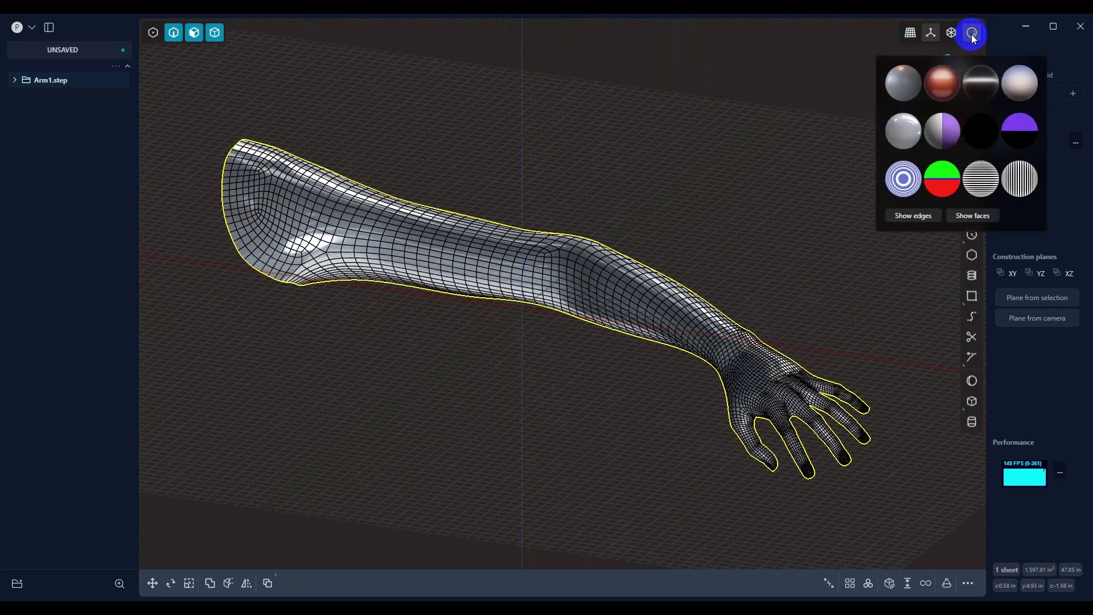
Step: Apply the horizontal-stripes zebra matcap and turn the surface edges off
left_click(980, 178)
left_click(913, 215)
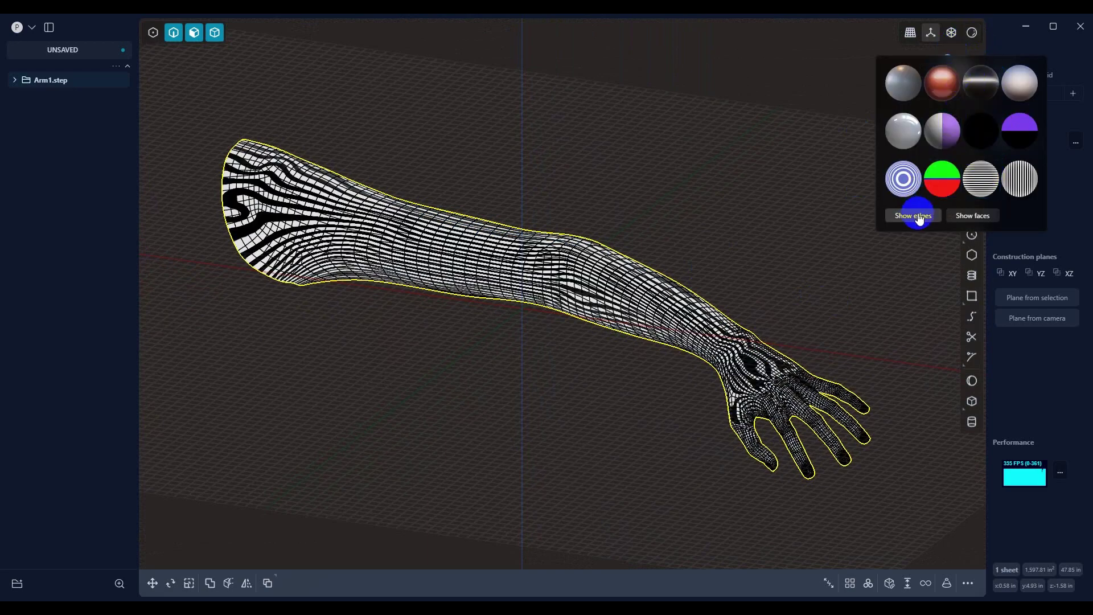
middle_click_drag(578, 367, 634, 337)
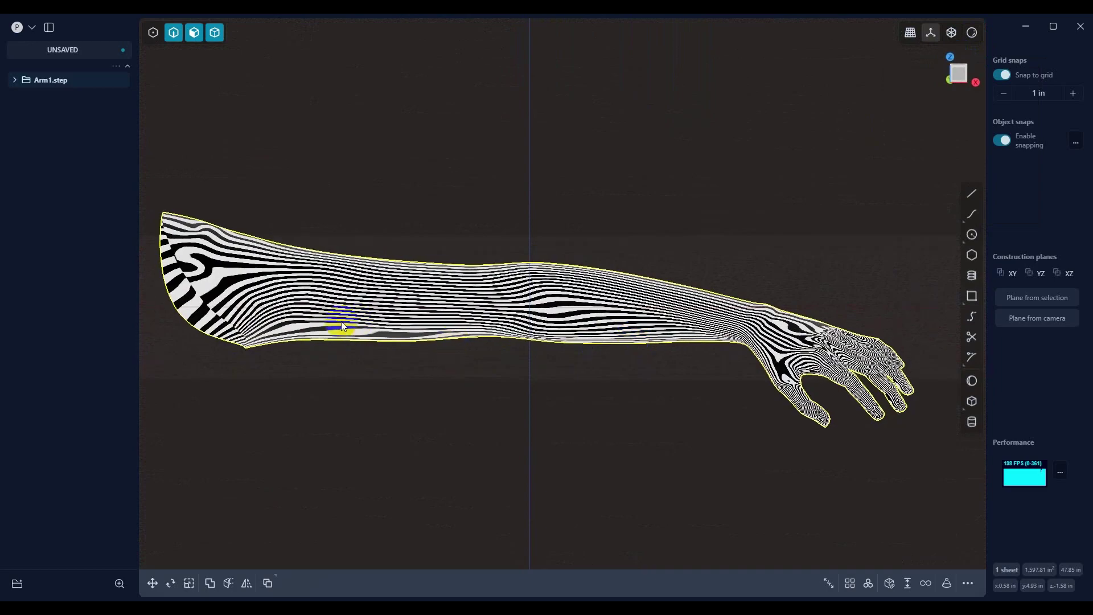
scroll(347, 328, "up", 8)
Step: Orbit and zoom around the arm to inspect the stripes from above and near-vertical
middle_click_drag(364, 333, 666, 285)
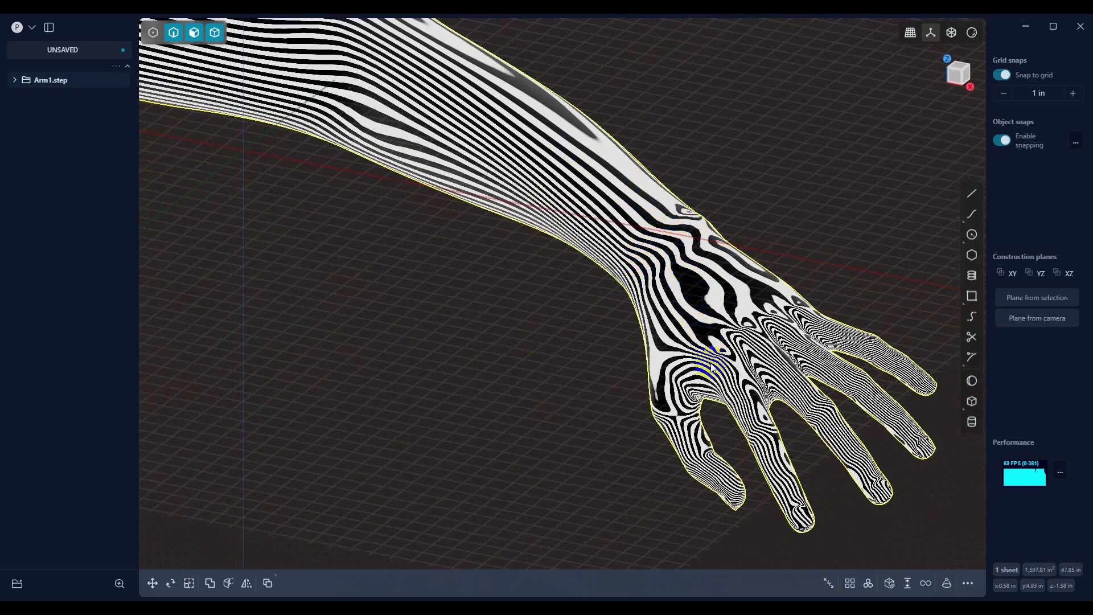
middle_click_drag(715, 332, 778, 280)
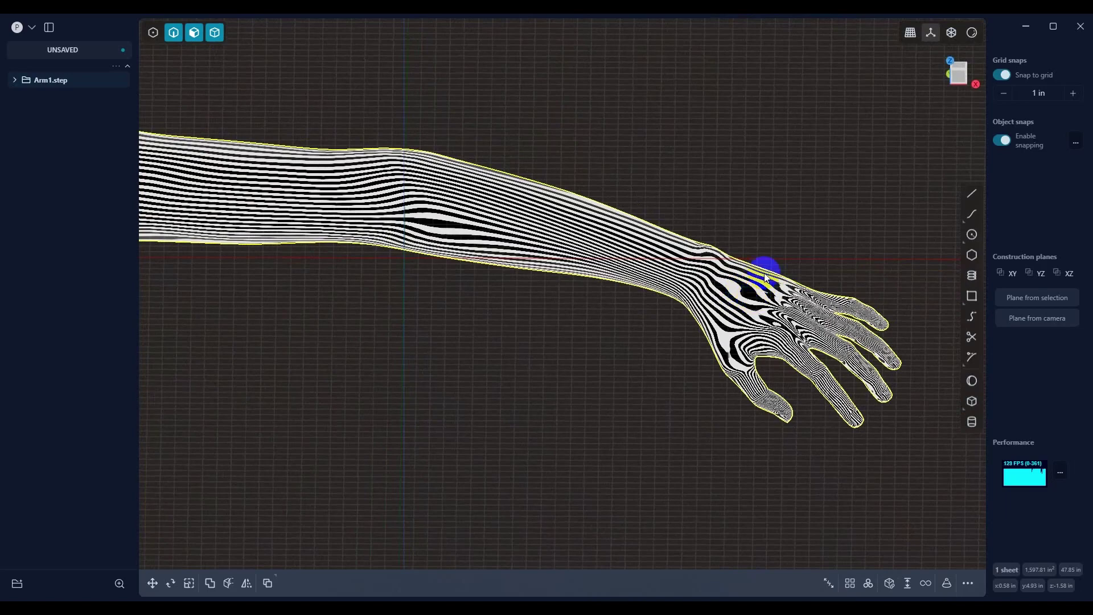
middle_click_drag(580, 257, 639, 251)
scroll(541, 242, "up", 2)
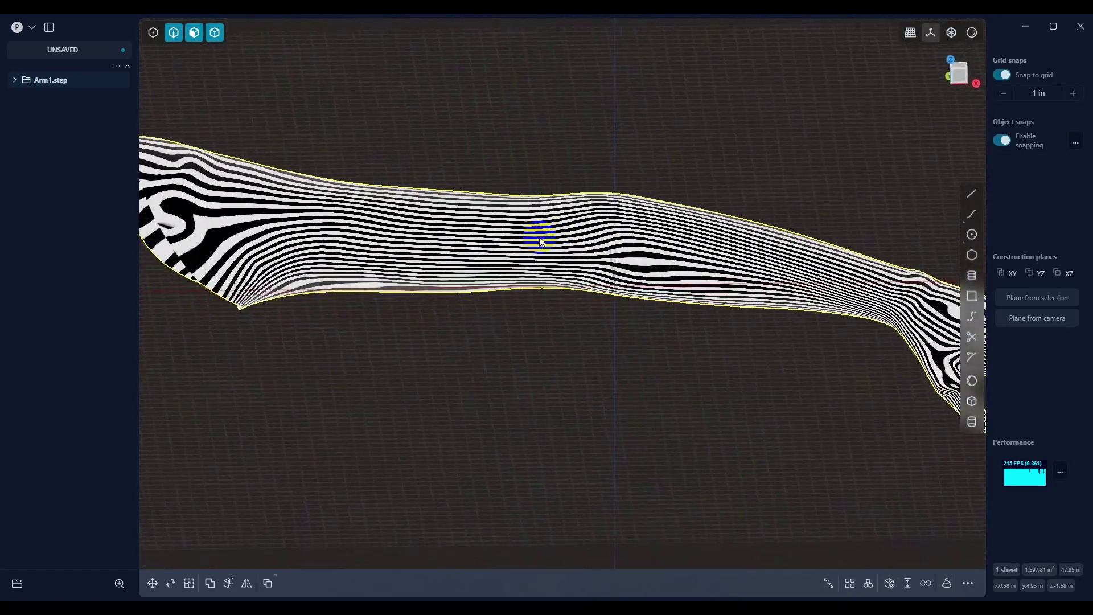
middle_click_drag(541, 242, 469, 246)
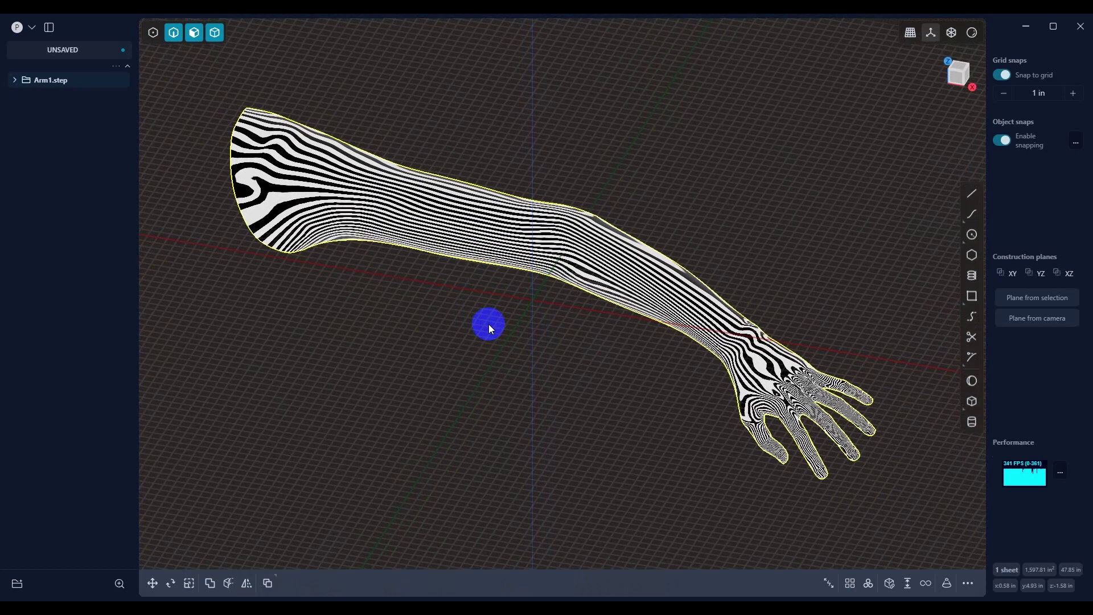
Step: Give the zebra-striped arm a final orbit in the viewport
middle_click_drag(511, 291, 650, 388)
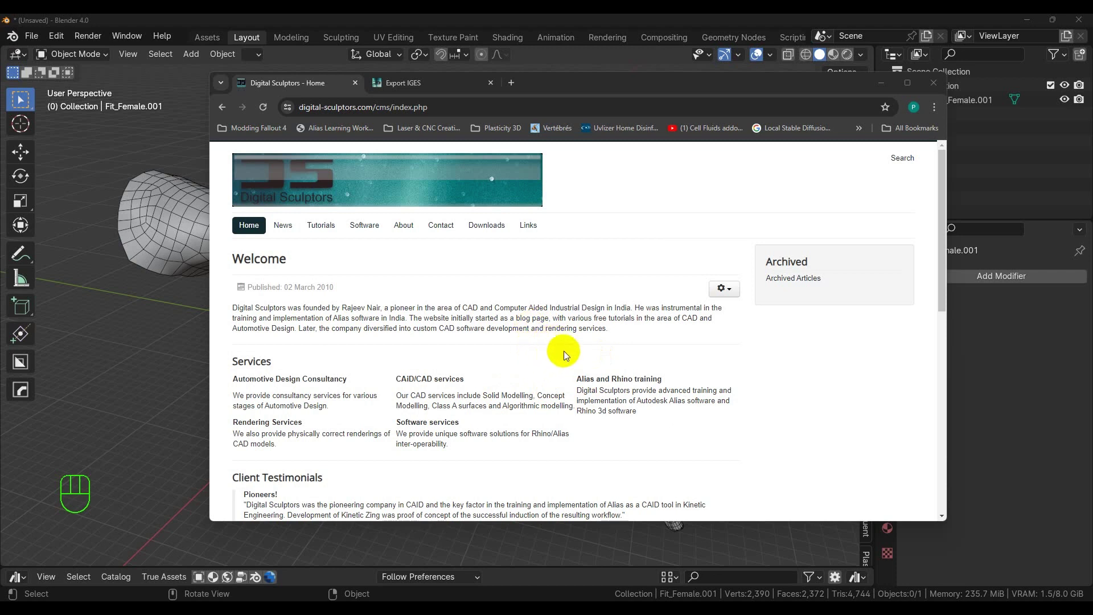
Step: Go to the Digital Sculptors Downloads page
left_click(488, 228)
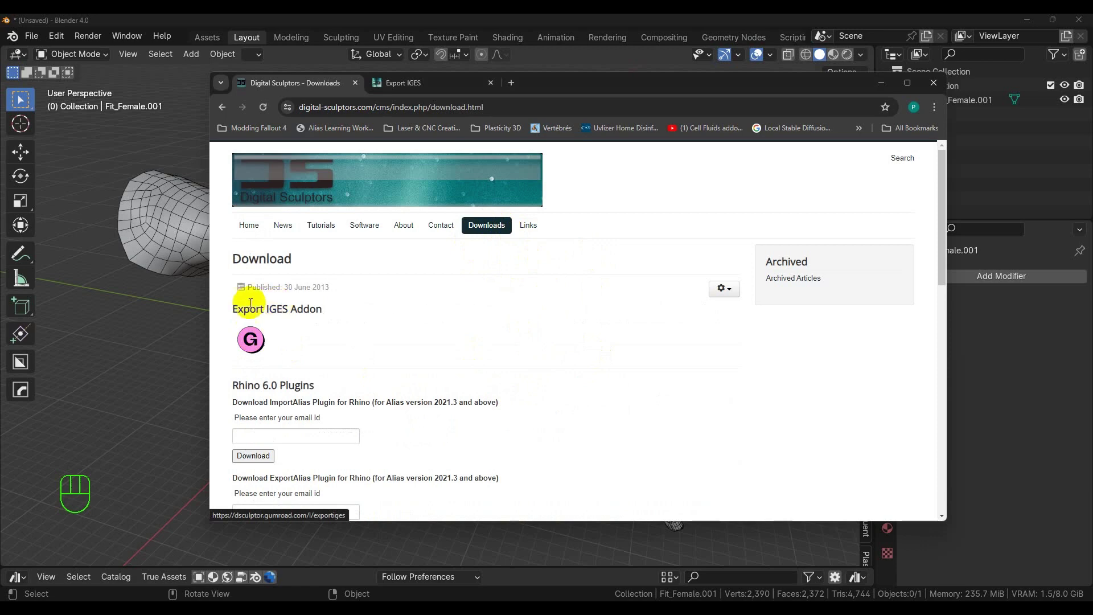
Step: Read through the Gumroad Export IGES add-on page ($10, v1.5.5), then minimize the browser
left_click(252, 340)
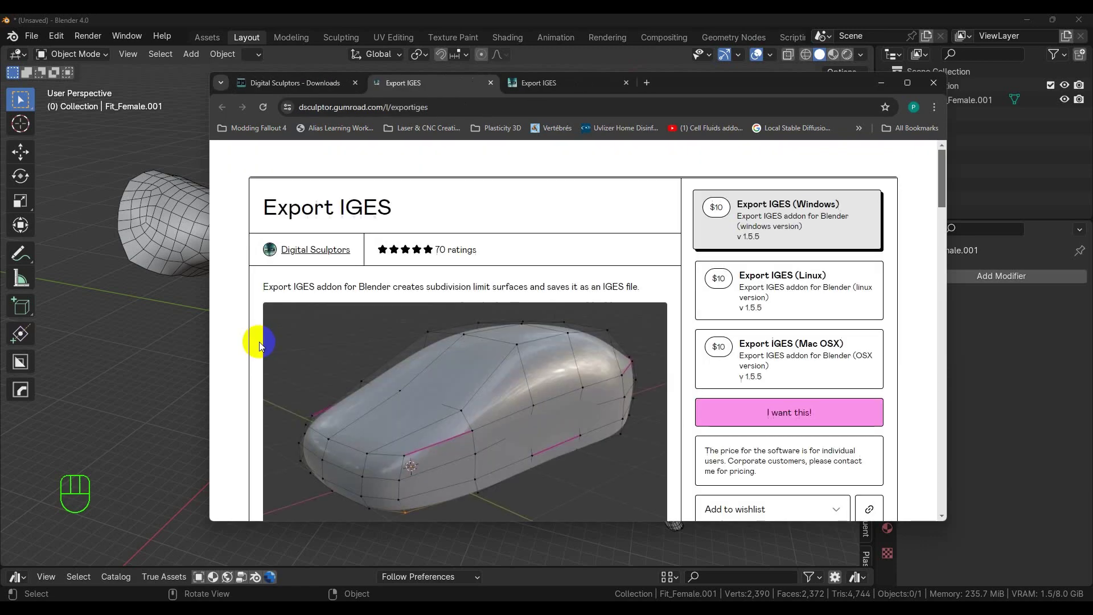
scroll(591, 397, "down", 1)
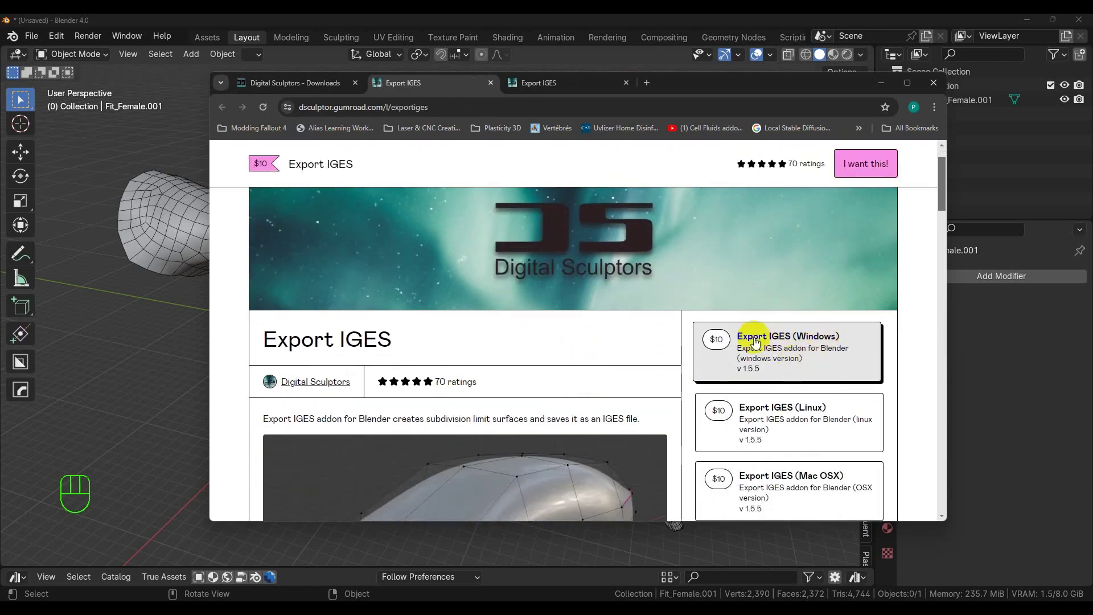
scroll(581, 363, "down", 10)
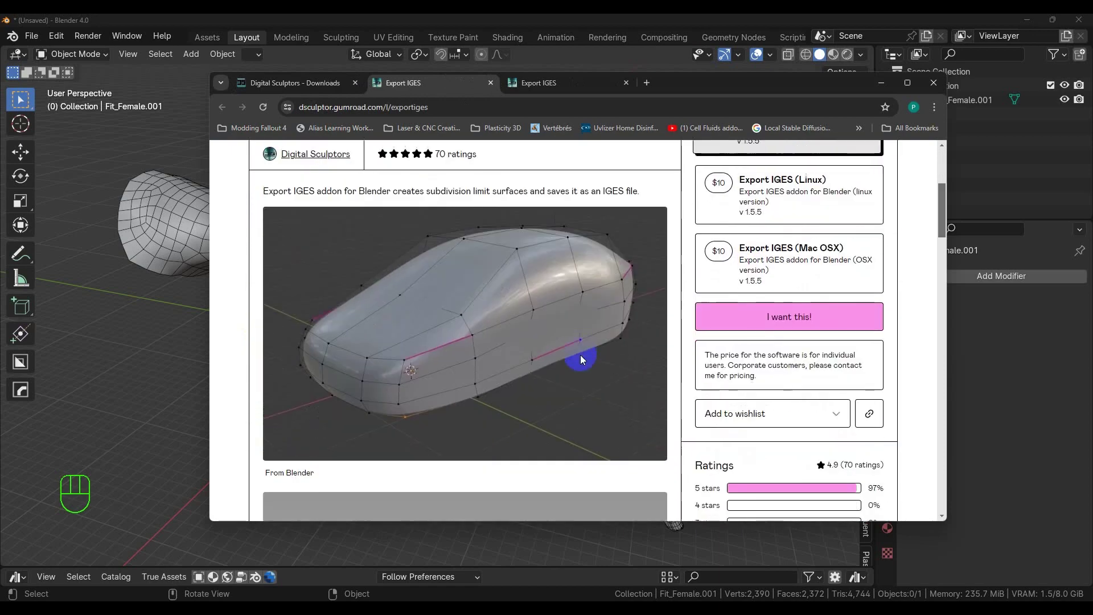
scroll(583, 354, "down", 10)
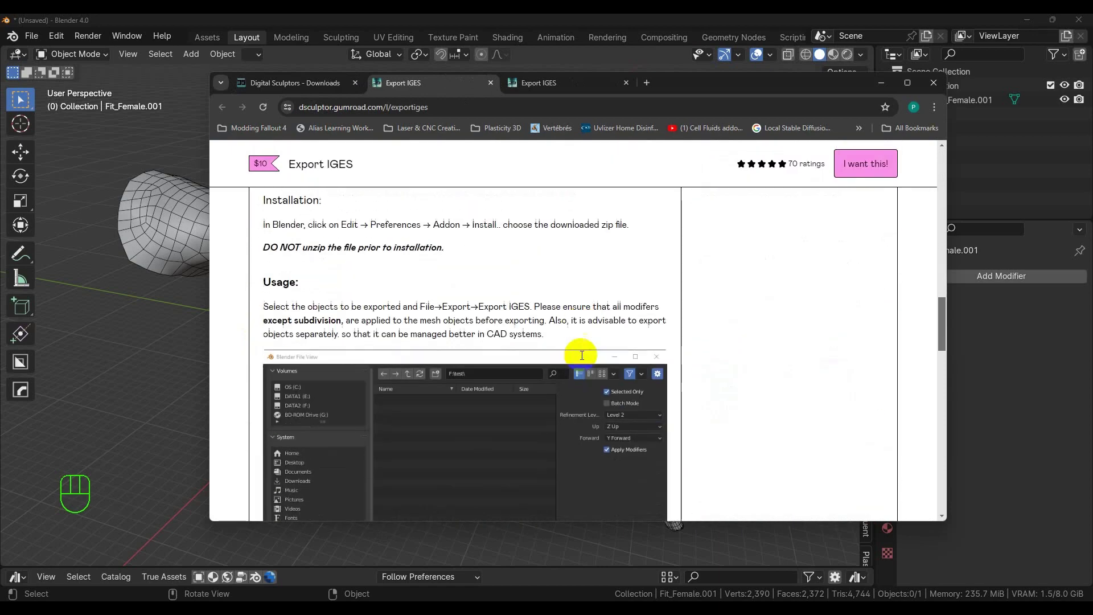
scroll(585, 359, "up", 15)
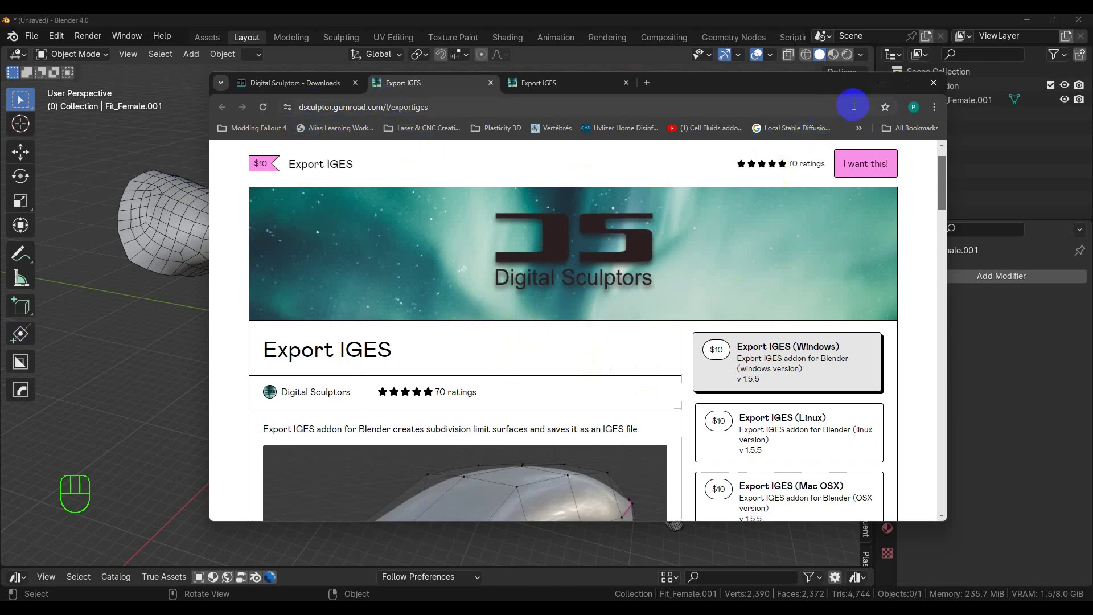
left_click(879, 83)
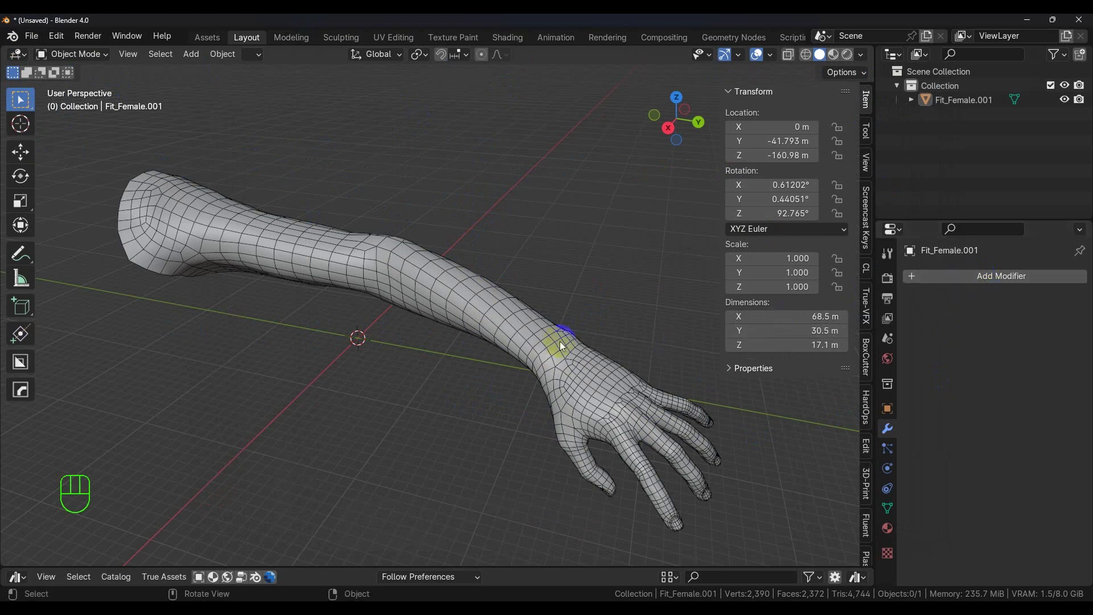
Step: Add a Subdivision Surface modifier to the arm with render level 1
left_click(541, 342)
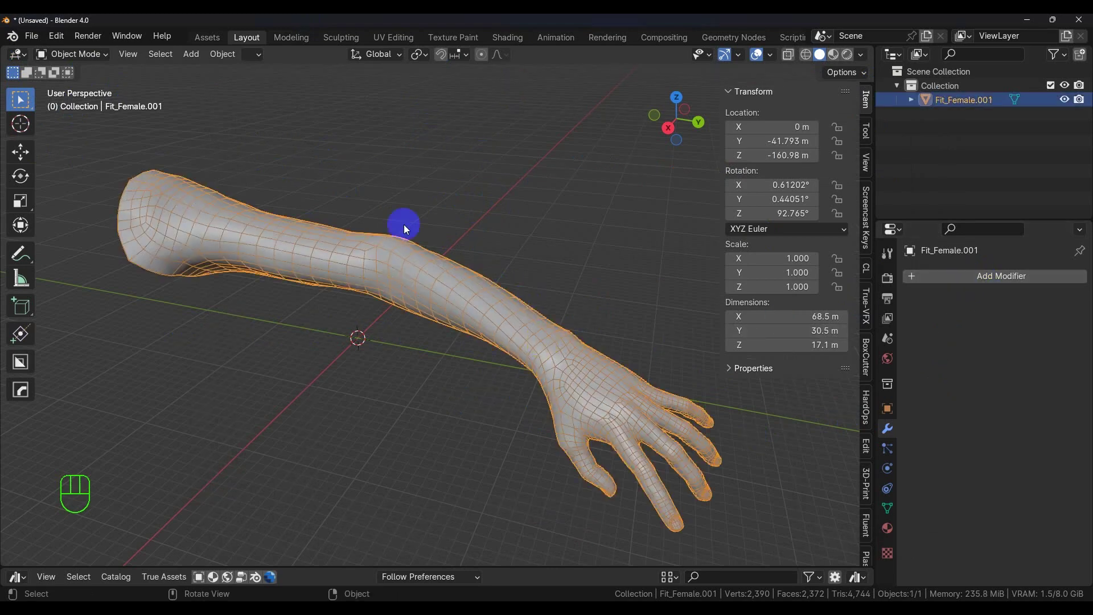
left_click(992, 278)
left_click(945, 282)
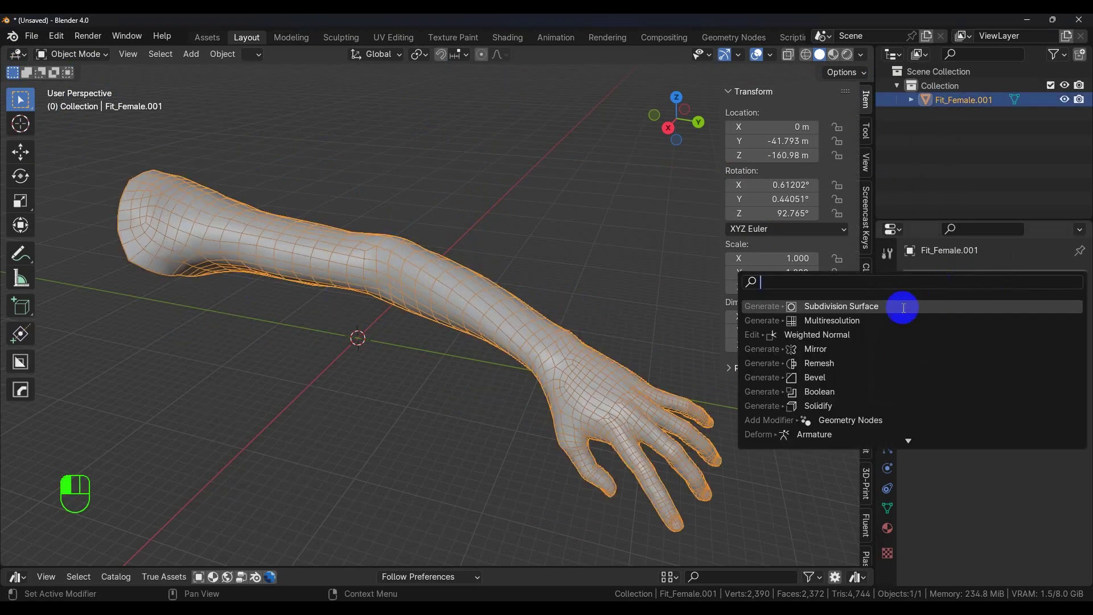
left_click(855, 306)
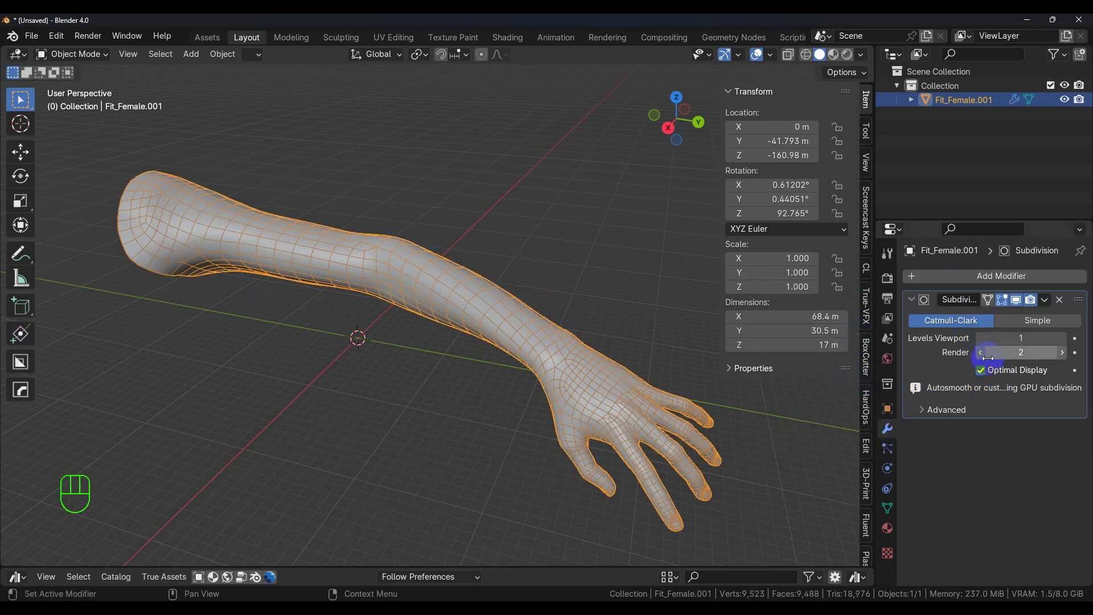
left_click_drag(999, 357, 972, 354)
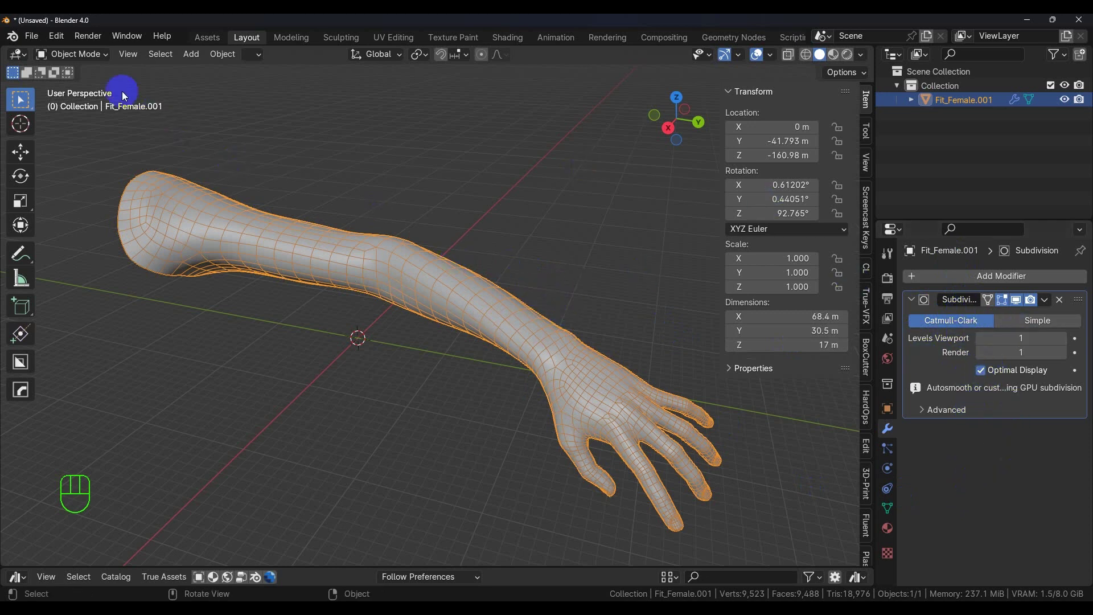
Step: Export the arm with Export IGES and deselect it
left_click(32, 36)
mouse_move(74, 253)
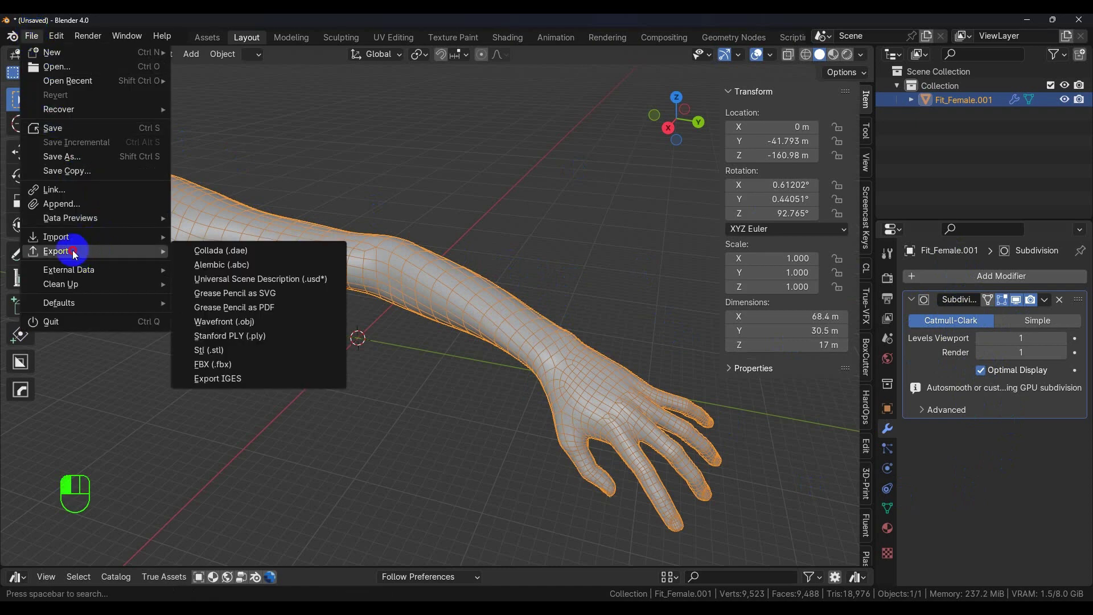
left_click(216, 379)
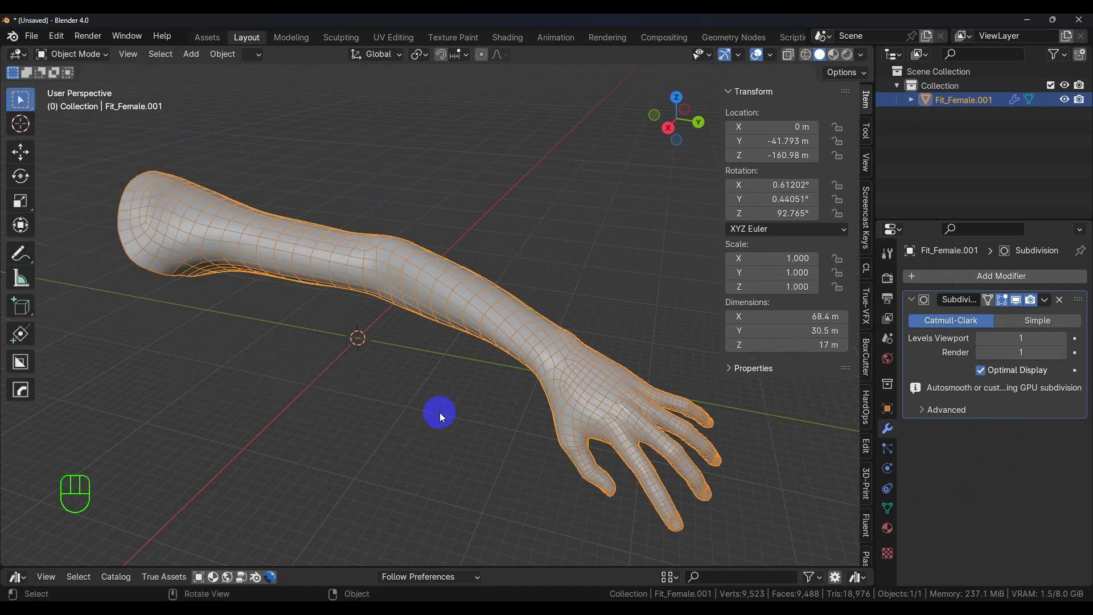
left_click(442, 412)
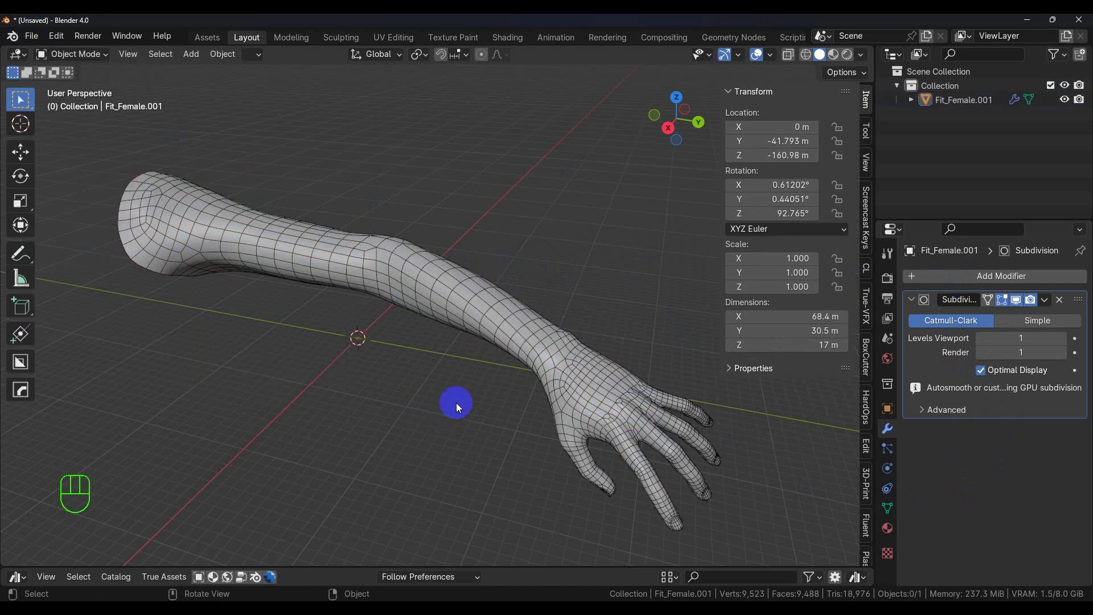
Step: Import arm1.igs through Import/Append, accepting the default import options
key("ctrl")
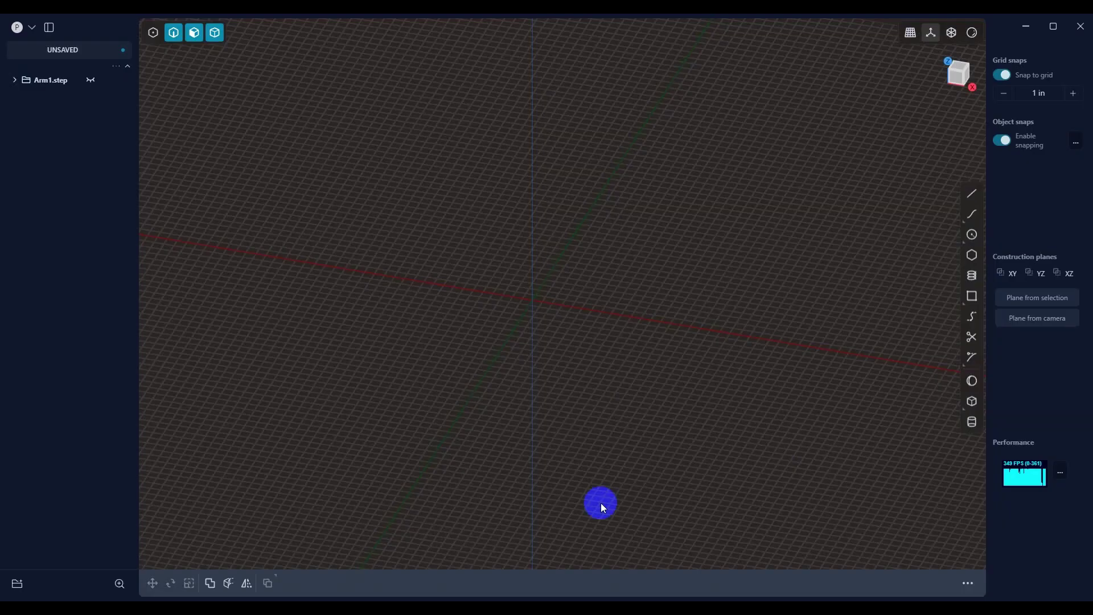
left_click(34, 34)
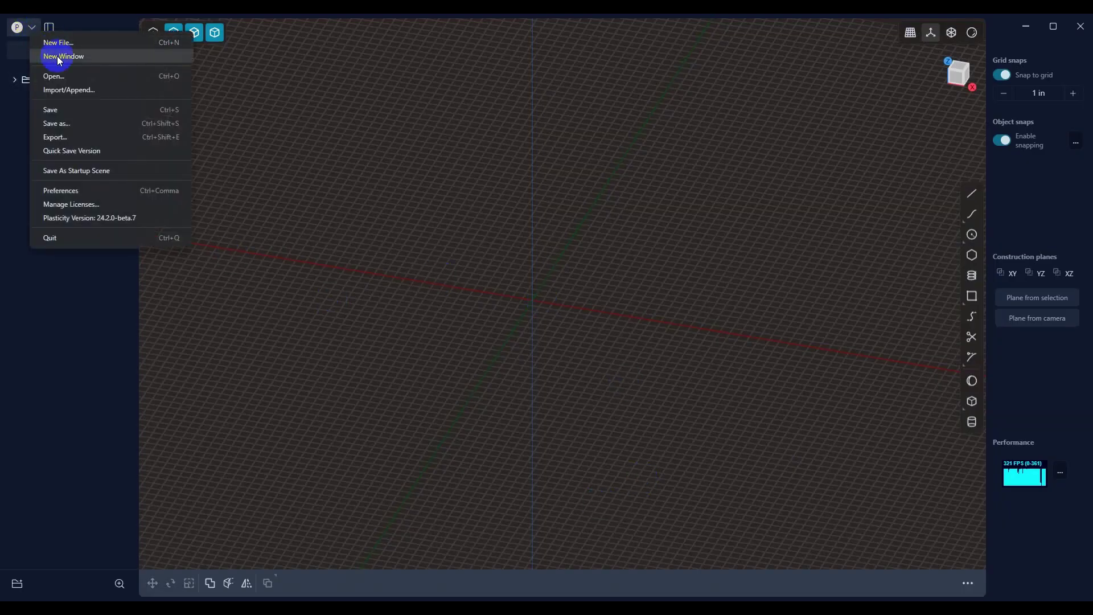
left_click(57, 89)
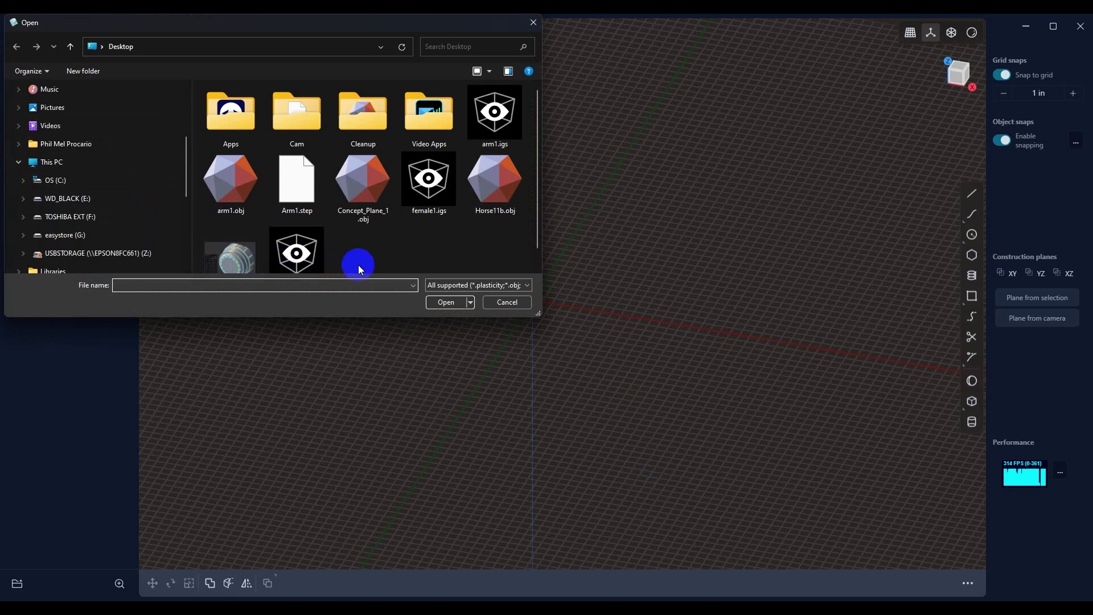
left_click(503, 130)
left_click(450, 302)
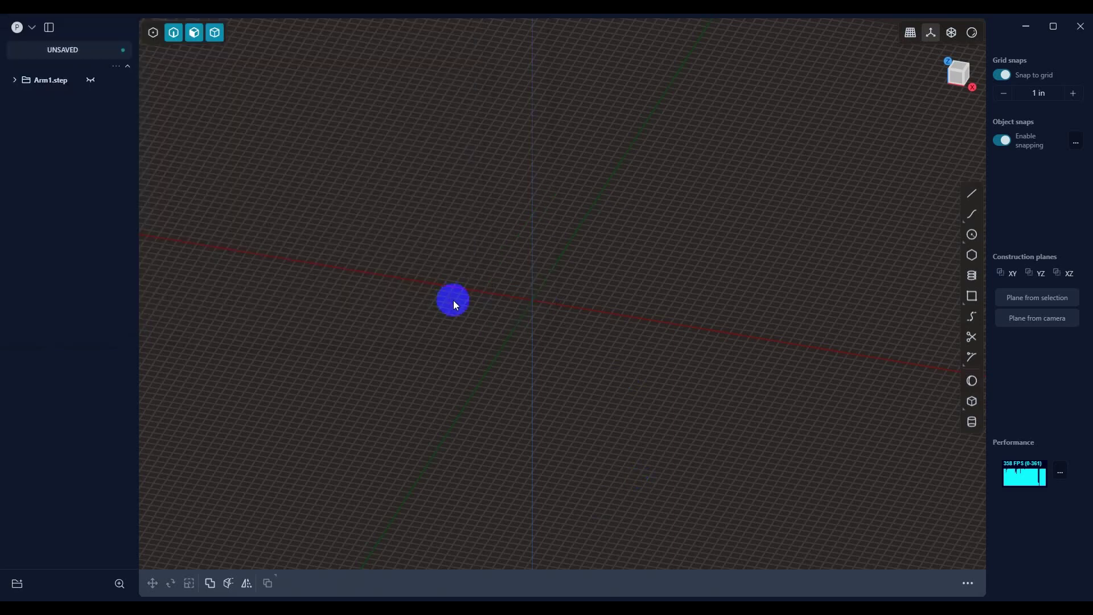
left_click(302, 550)
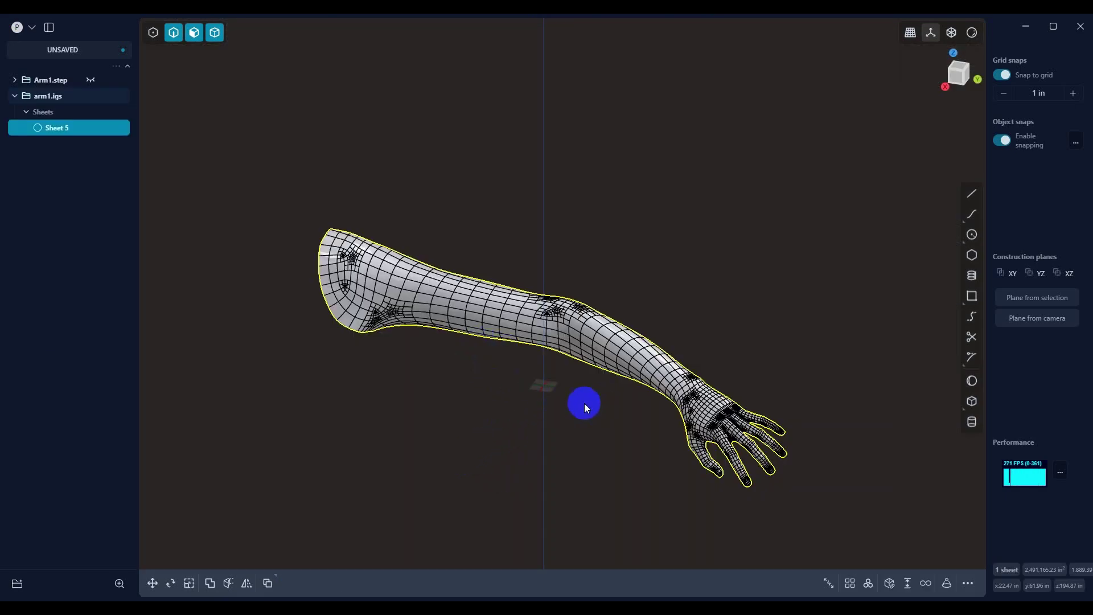
mouse_move(584, 403)
middle_mouse_down()
mouse_move(569, 412)
mouse_move(586, 415)
mouse_move(566, 397)
middle_mouse_up()
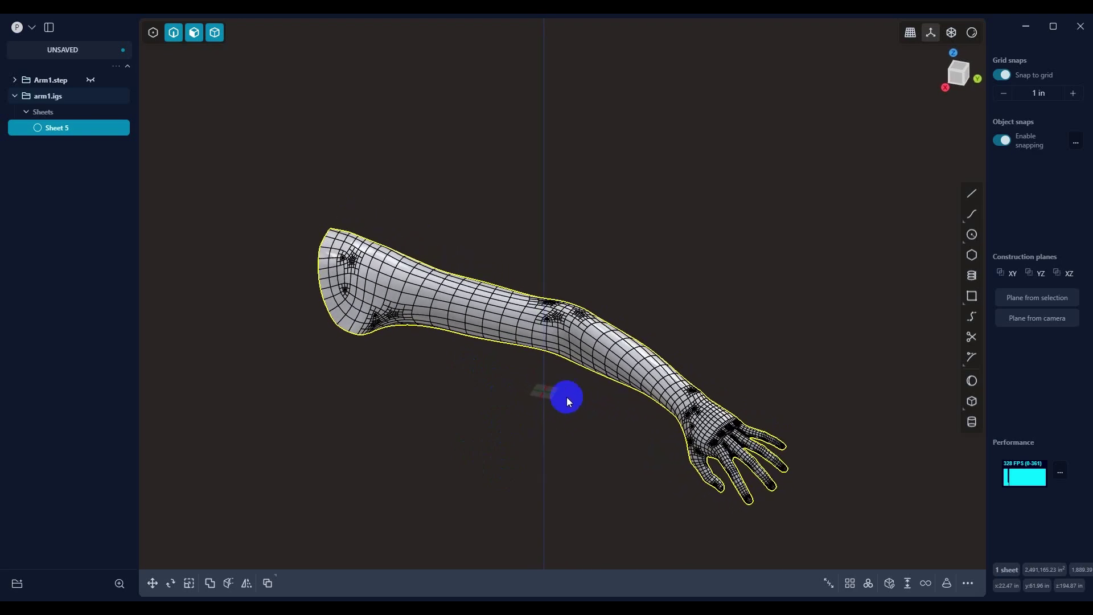
scroll(474, 330, "up", 10)
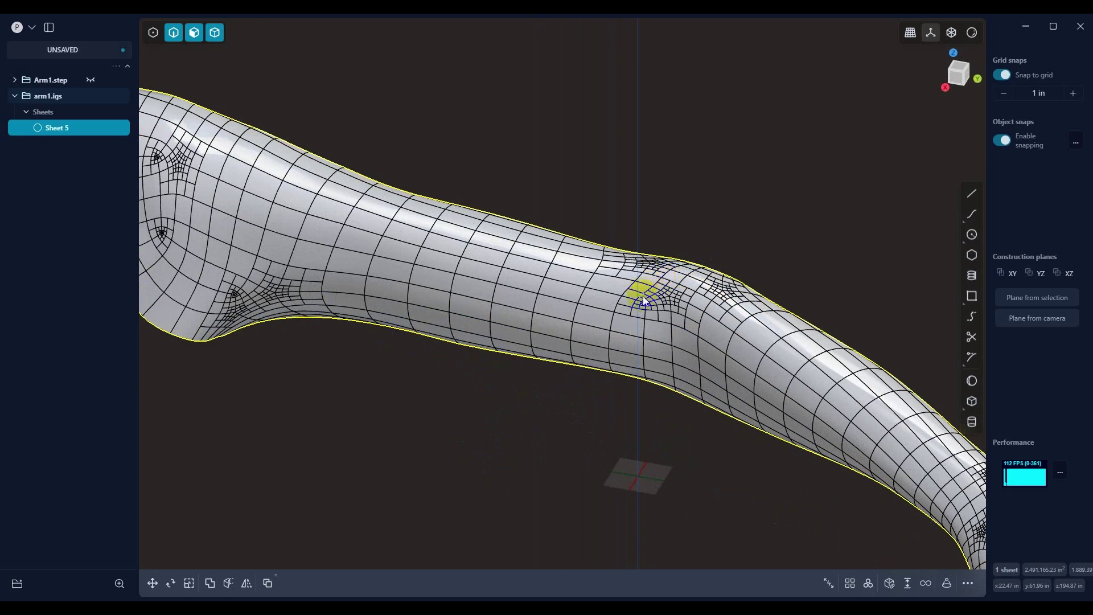
left_click(715, 265)
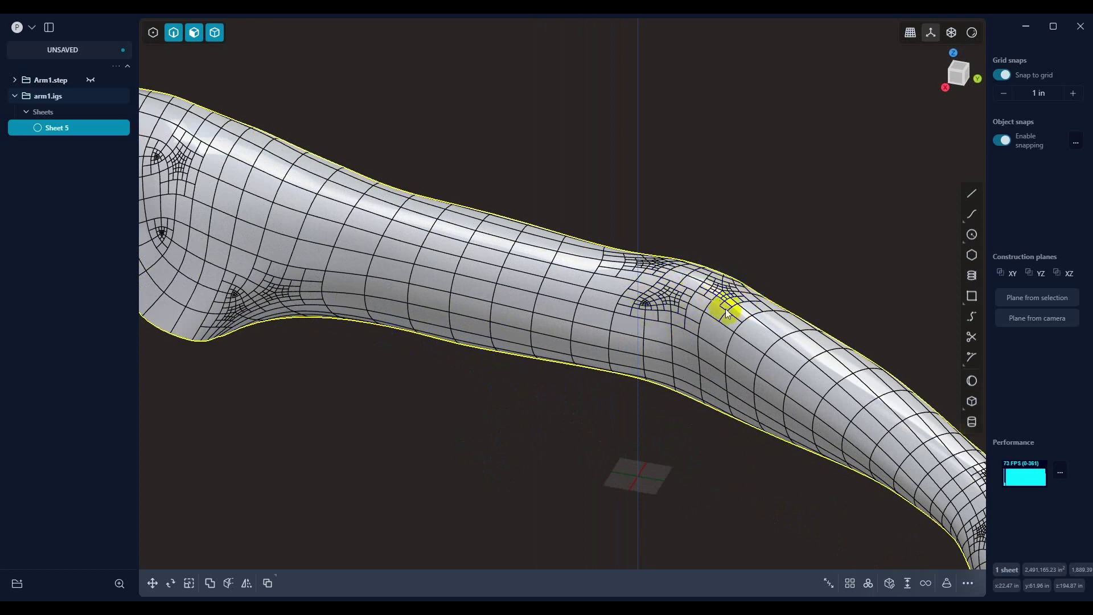
left_click(654, 254)
middle_click_drag(403, 241, 511, 239)
scroll(566, 283, "up", 3)
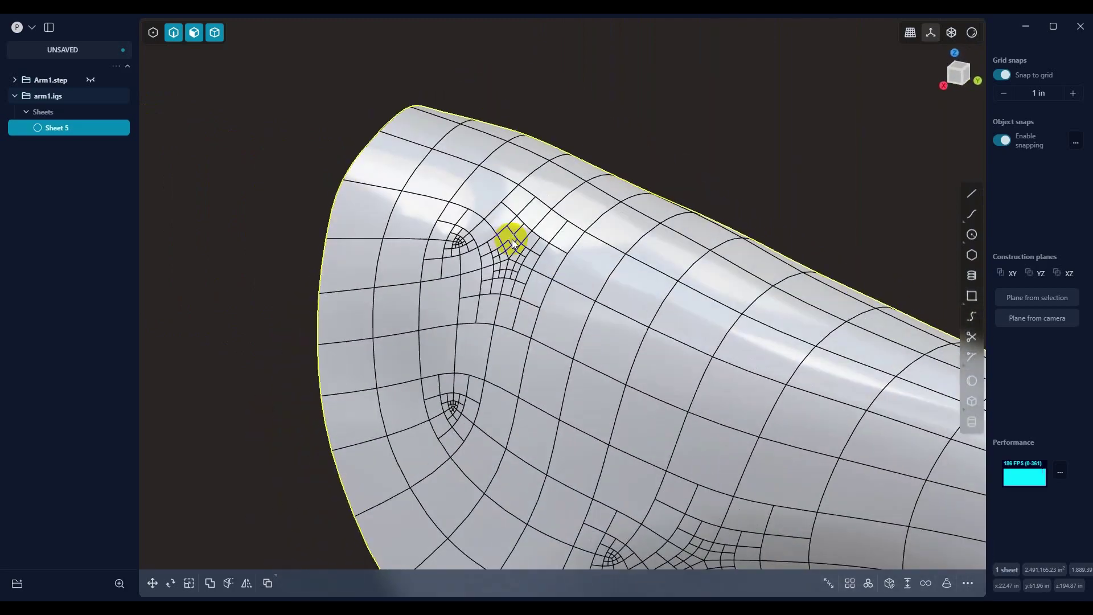
scroll(565, 354, "down", 6)
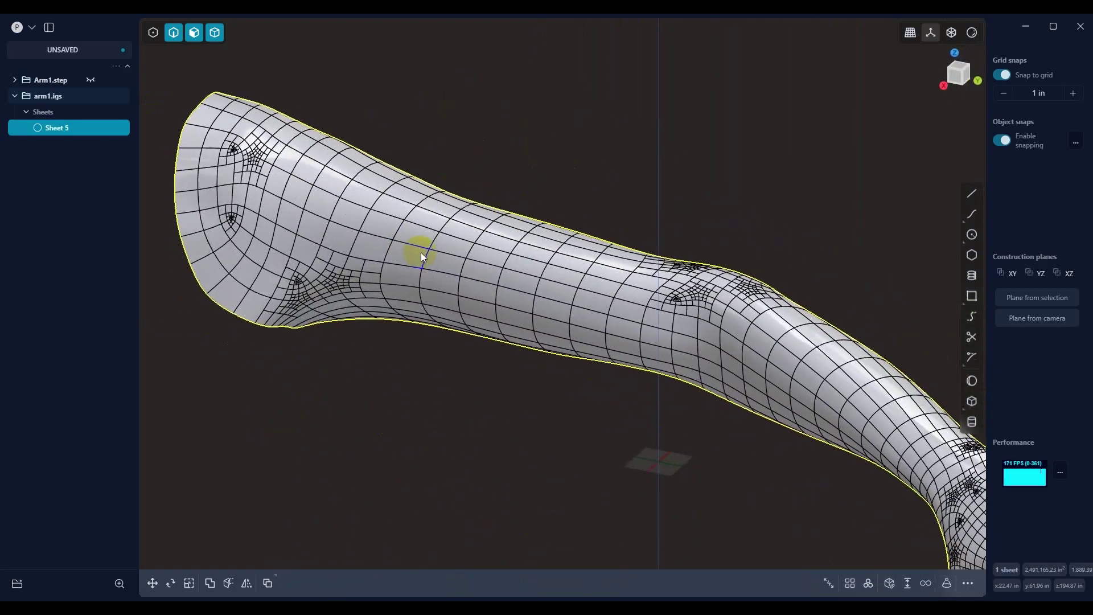
middle_click_drag(581, 378, 553, 325, "shift")
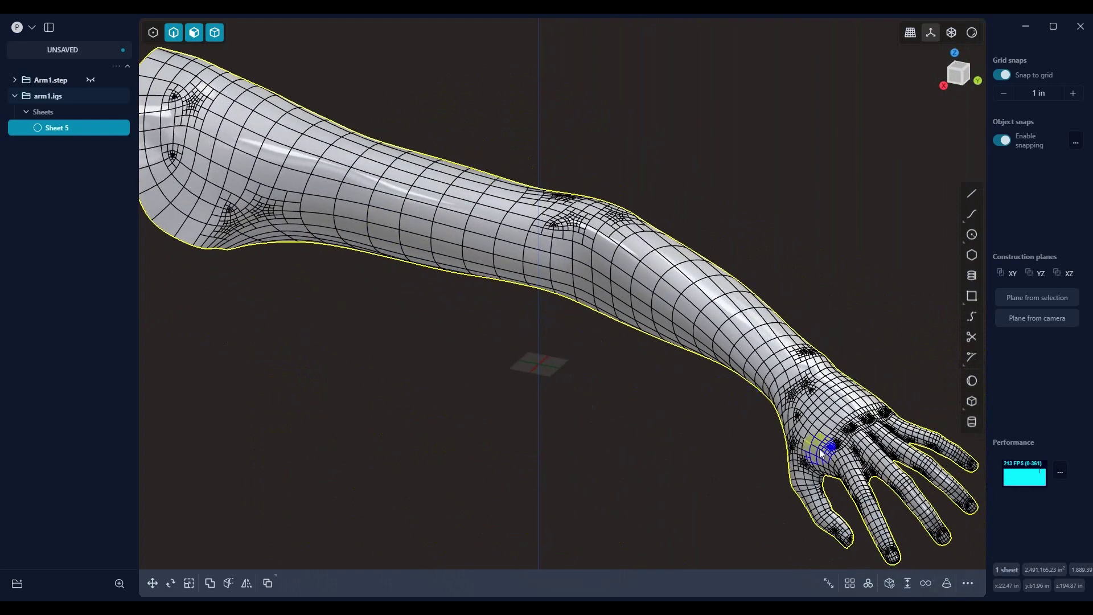
scroll(878, 470, "up", 6)
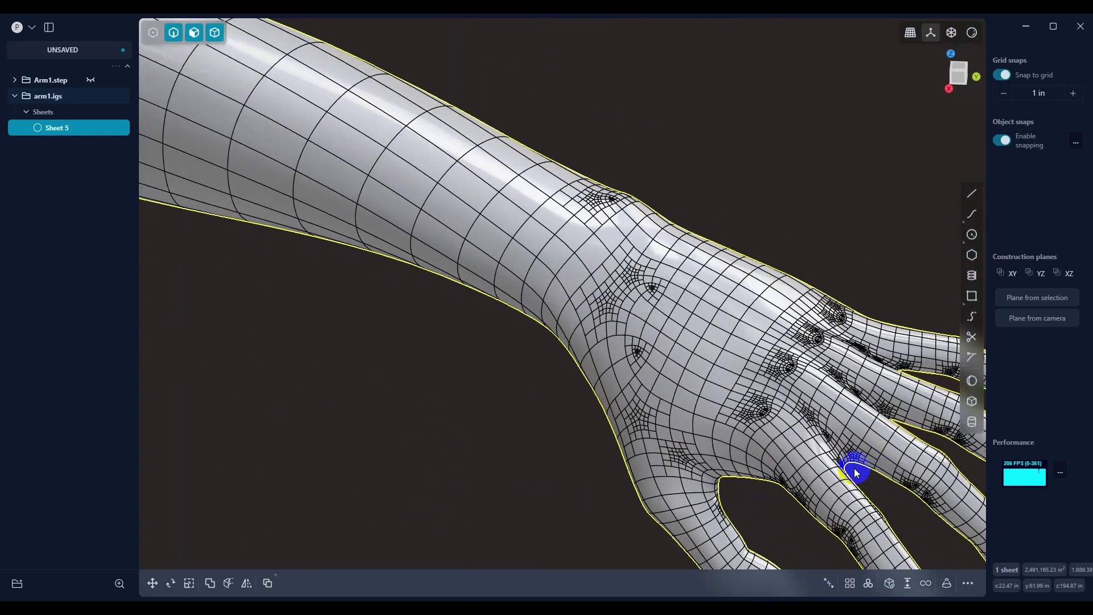
scroll(854, 472, "up", 2)
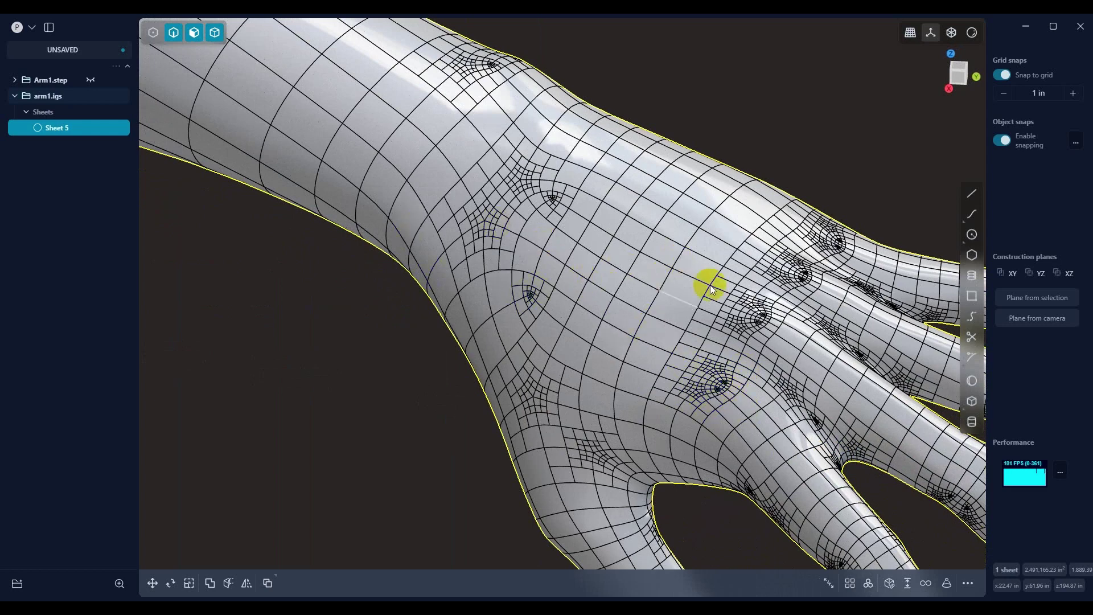
left_click(700, 353)
scroll(665, 384, "down", 5)
middle_click_drag(667, 391, 969, 26)
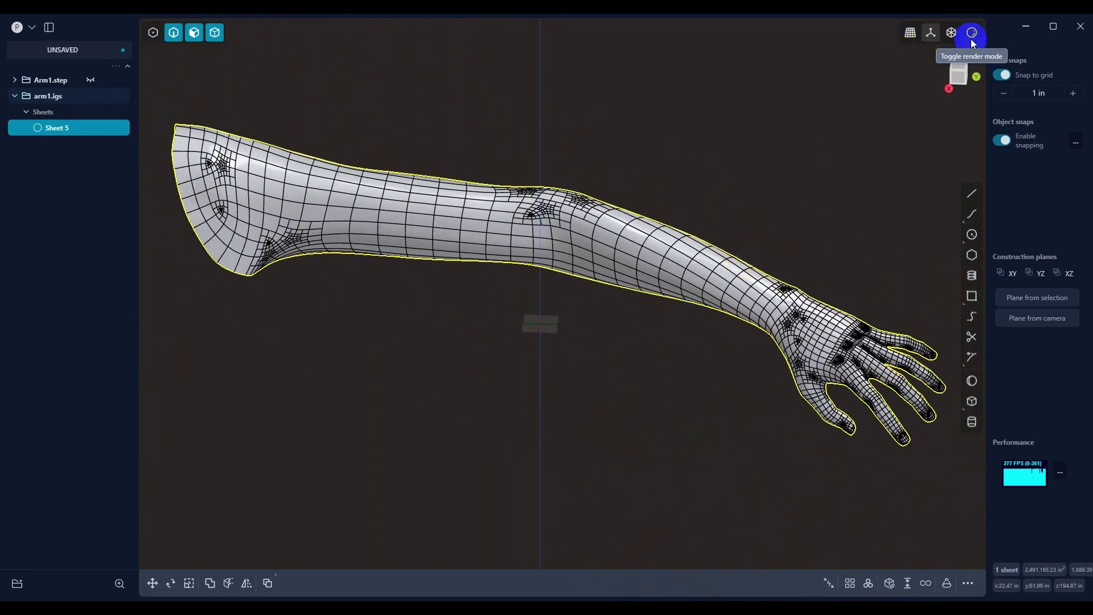
Step: Apply the zebra matcap, hide the patch edges and orbit to check smoothness
left_click(970, 31)
left_click(987, 176)
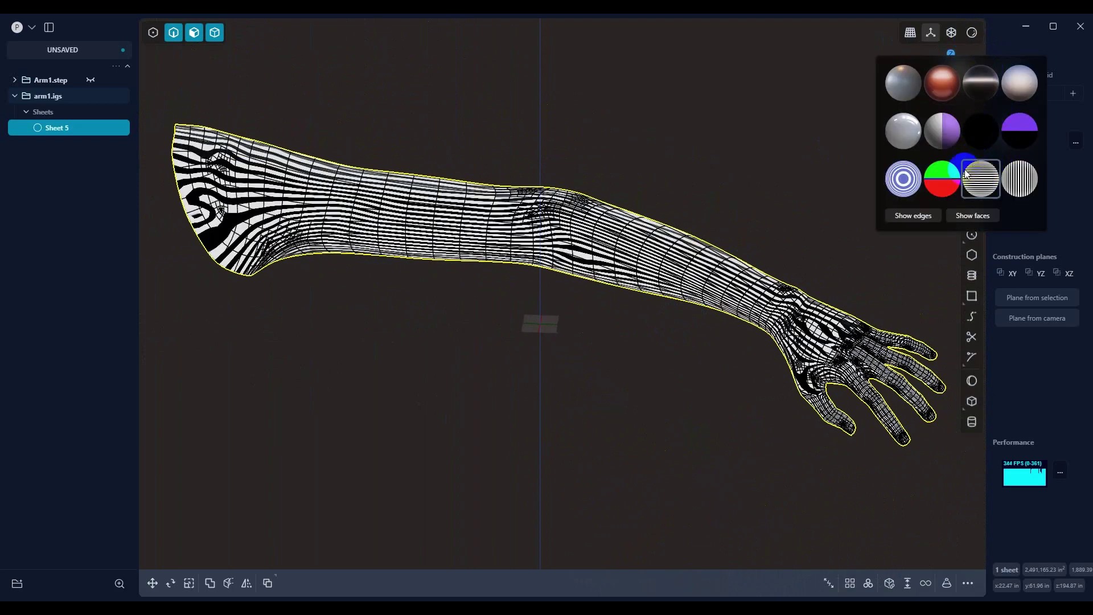
left_click(913, 215)
mouse_move(715, 339)
middle_mouse_down()
mouse_move(631, 278)
mouse_move(634, 287)
mouse_move(592, 310)
mouse_move(669, 264)
middle_mouse_up()
Step: Switch to the glossy grey matcap and show the Arm1.step object
left_click(971, 32)
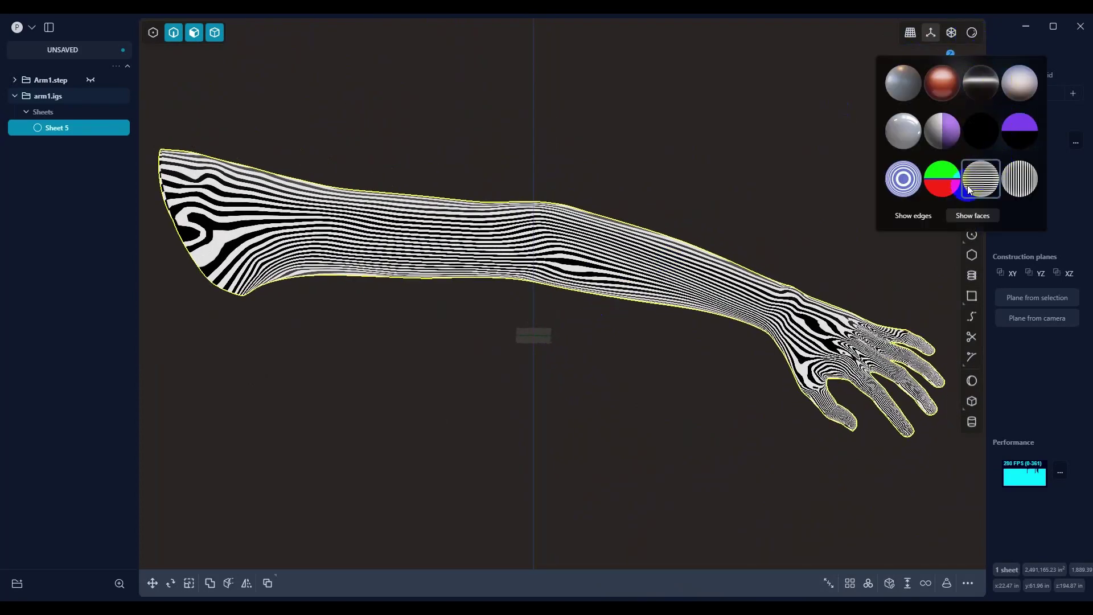
left_click(902, 130)
middle_click_drag(763, 257, 763, 256)
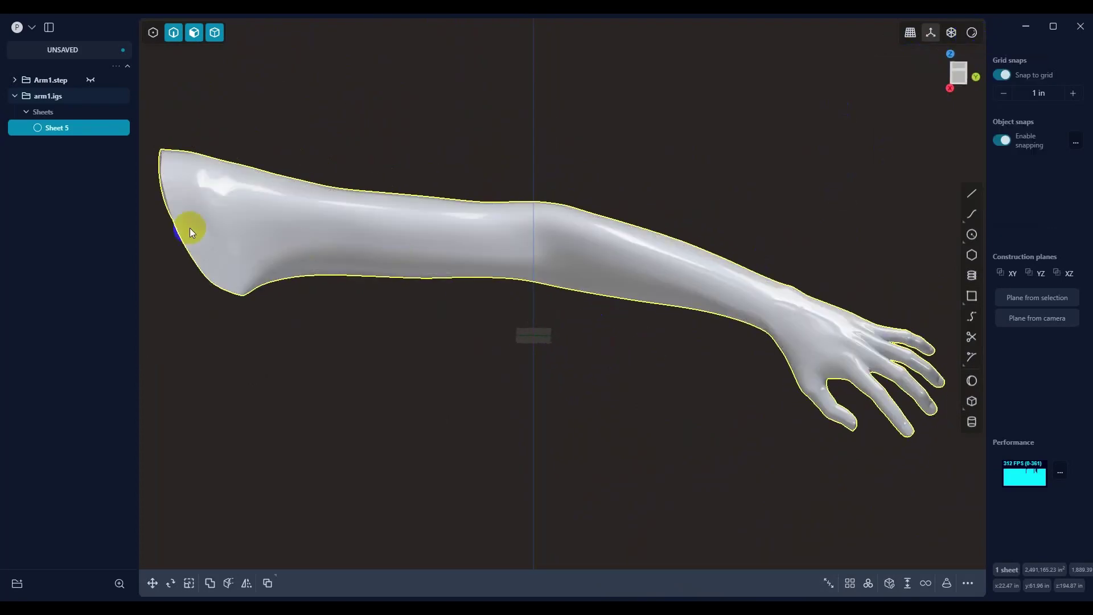
left_click(90, 80)
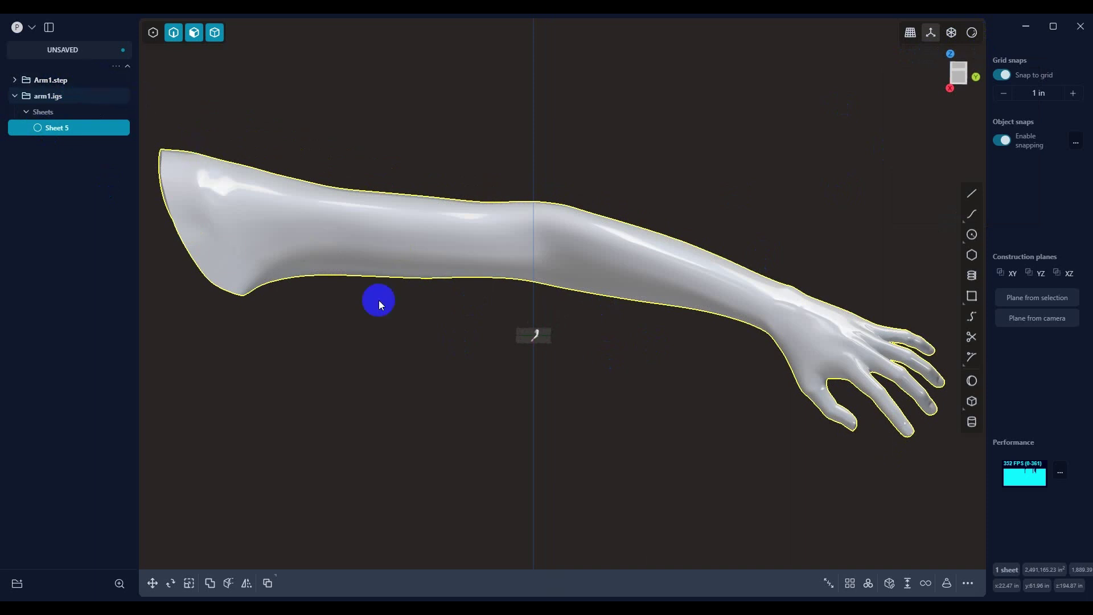
scroll(533, 339, "up", 10)
mouse_move(537, 340)
middle_mouse_down()
mouse_move(510, 325)
mouse_move(576, 313)
mouse_move(410, 386)
mouse_move(749, 405)
mouse_move(613, 417)
mouse_move(590, 353)
mouse_move(536, 345)
middle_mouse_up()
scroll(615, 413, "down", 10)
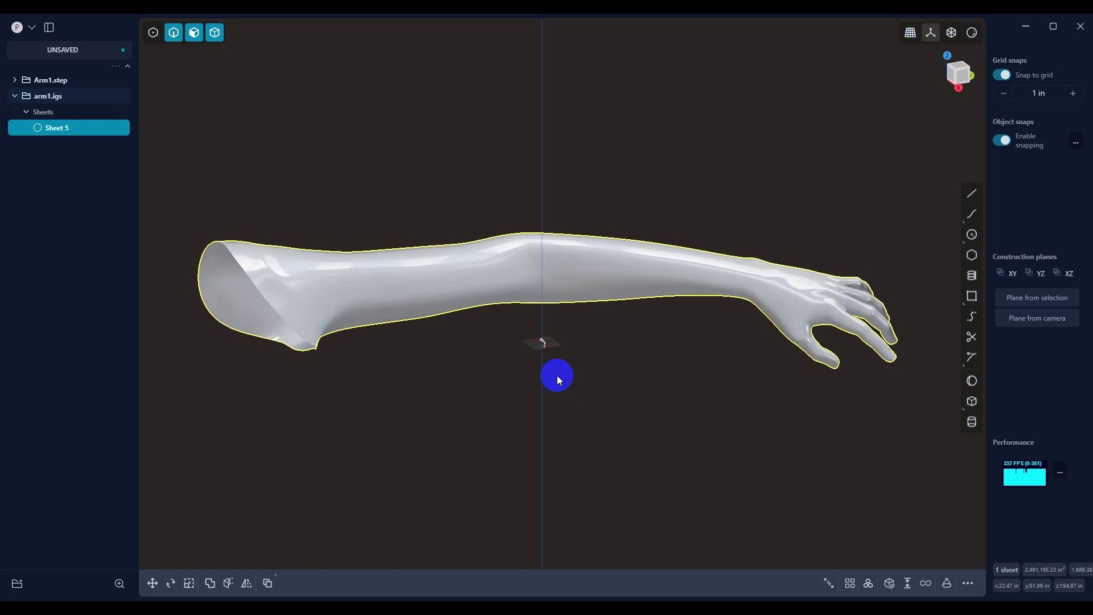
middle_click_drag(607, 418, 657, 449)
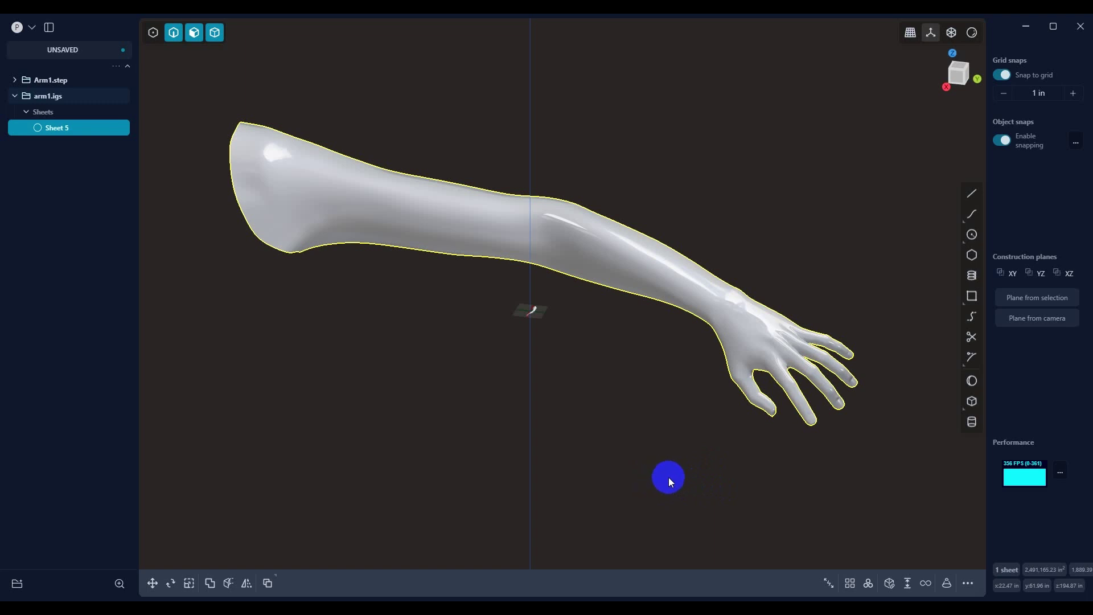
mouse_move(623, 451)
middle_mouse_down()
mouse_move(500, 449)
mouse_move(575, 446)
mouse_move(624, 427)
mouse_move(637, 408)
mouse_move(606, 449)
middle_mouse_up()
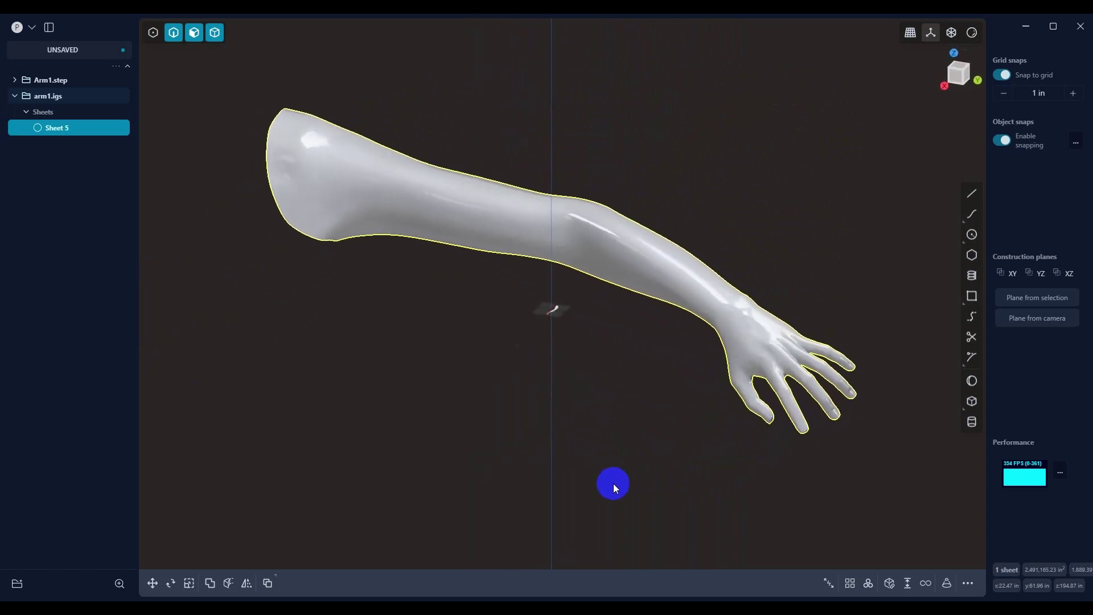